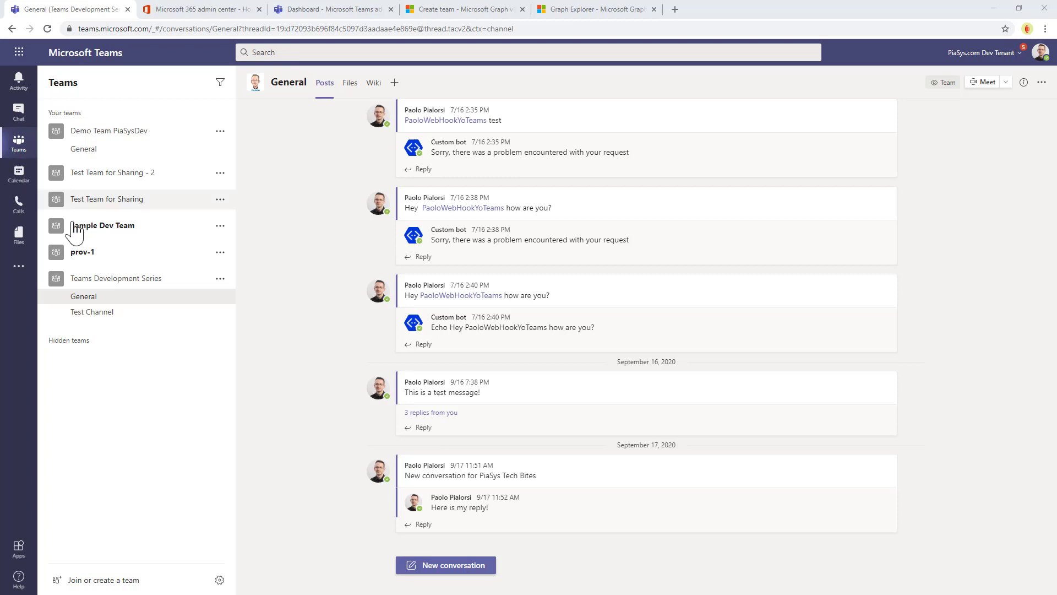
Open the options for creating a team and examine the available templates.
click(122, 583)
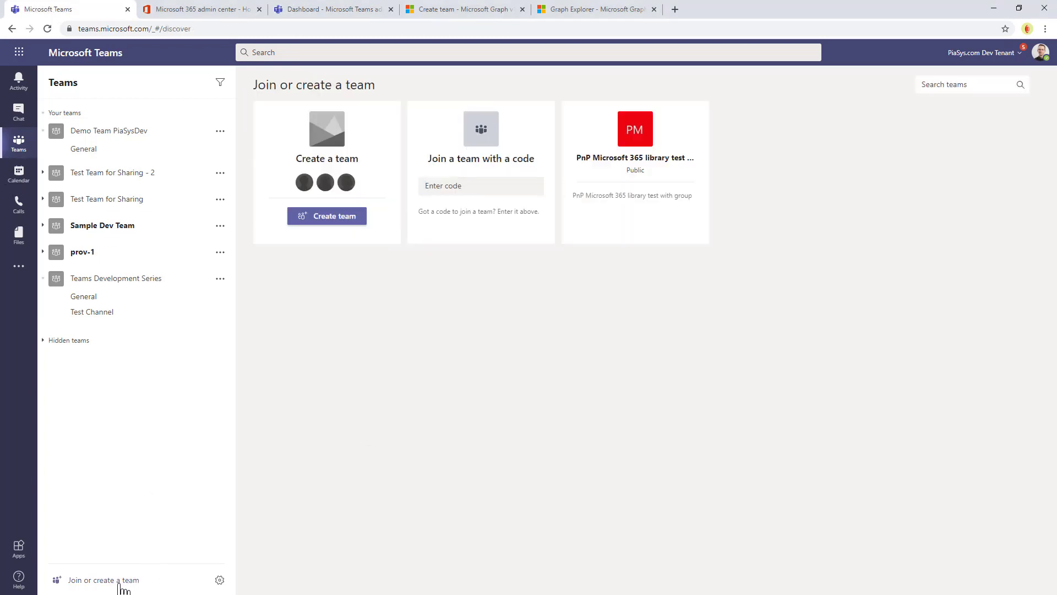
click(328, 217)
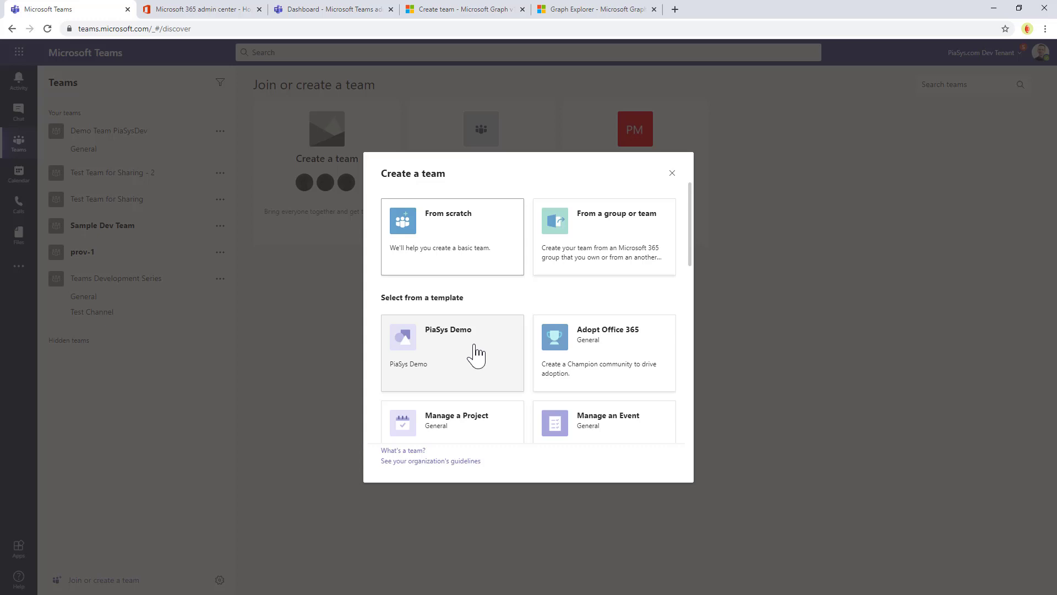
Switch to the Microsoft Teams admin center, by way of the Microsoft 365 admin center, and open the list of team templates.
click(188, 7)
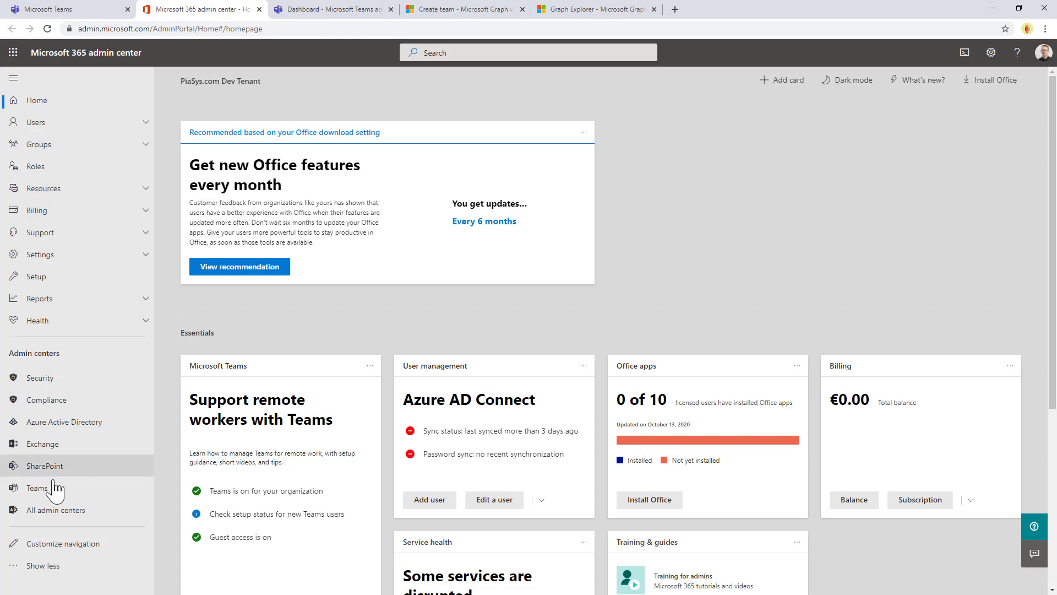
click(331, 9)
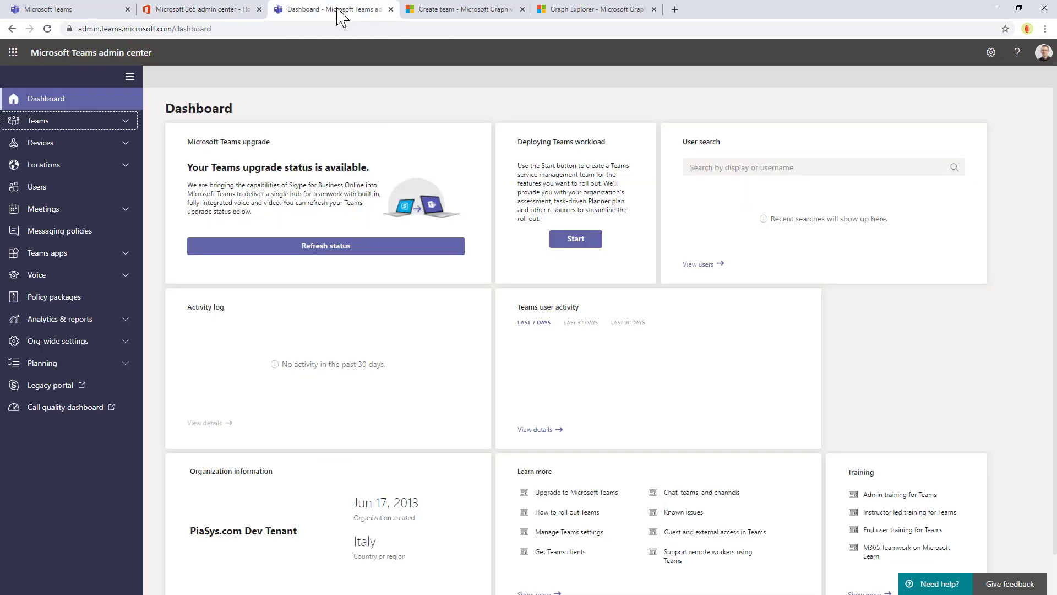
click(125, 122)
click(80, 187)
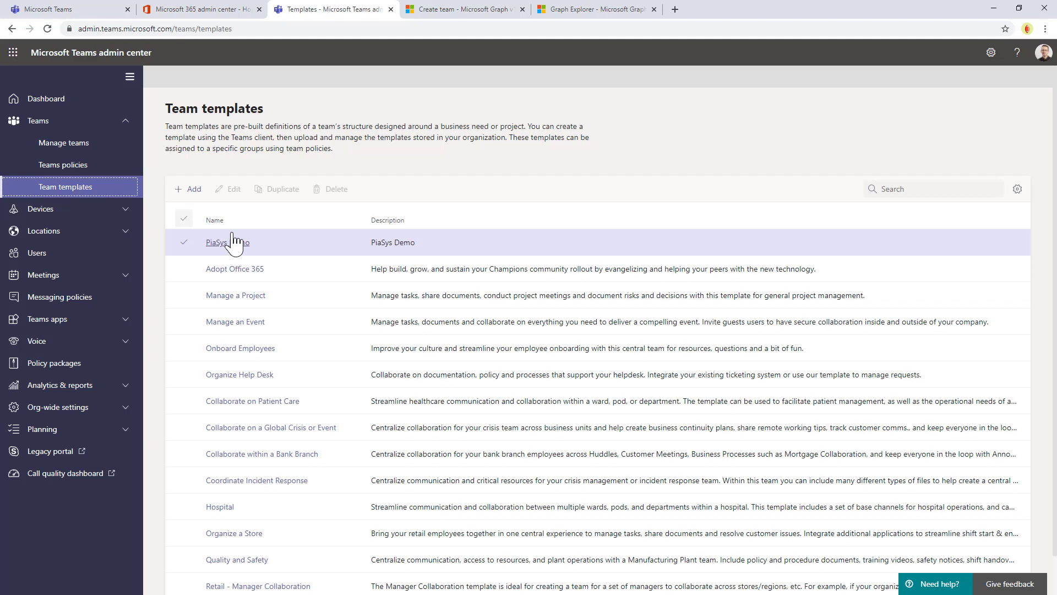
Start adding a team template with "Create a brand new template" as the starting point.
click(196, 193)
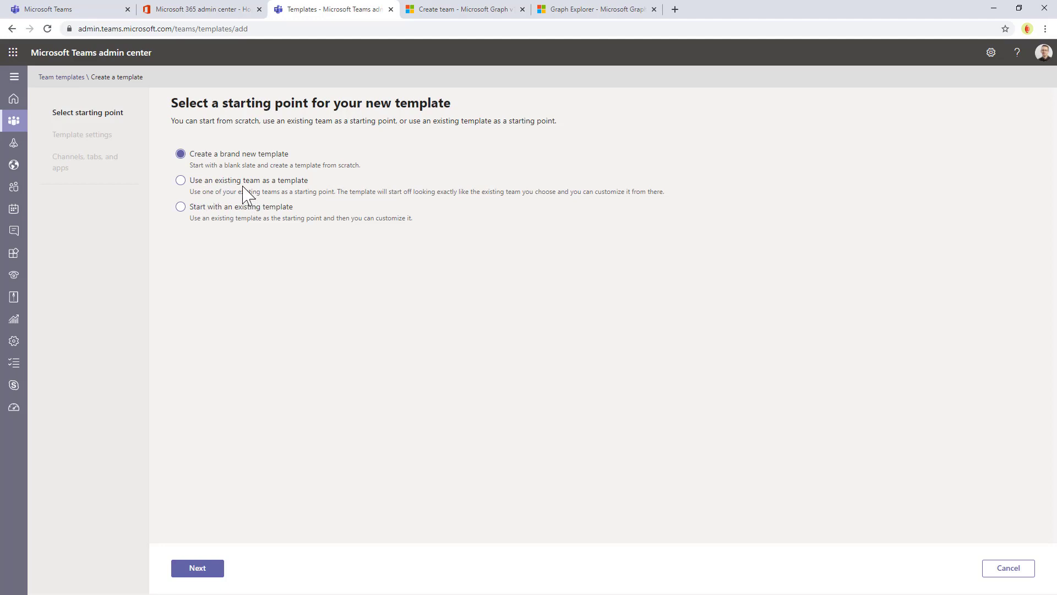
click(243, 182)
click(232, 219)
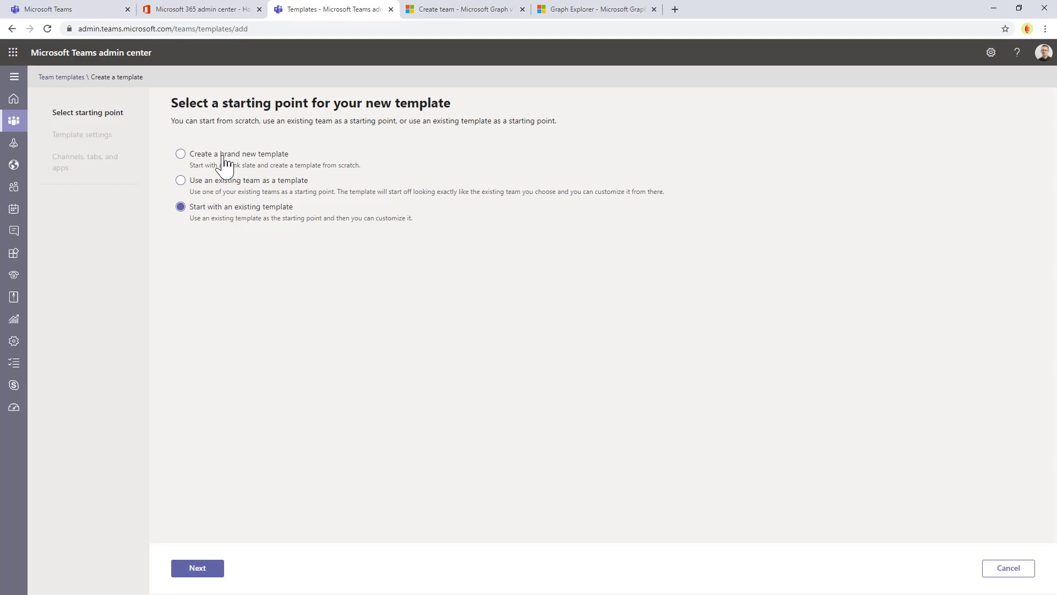
click(227, 160)
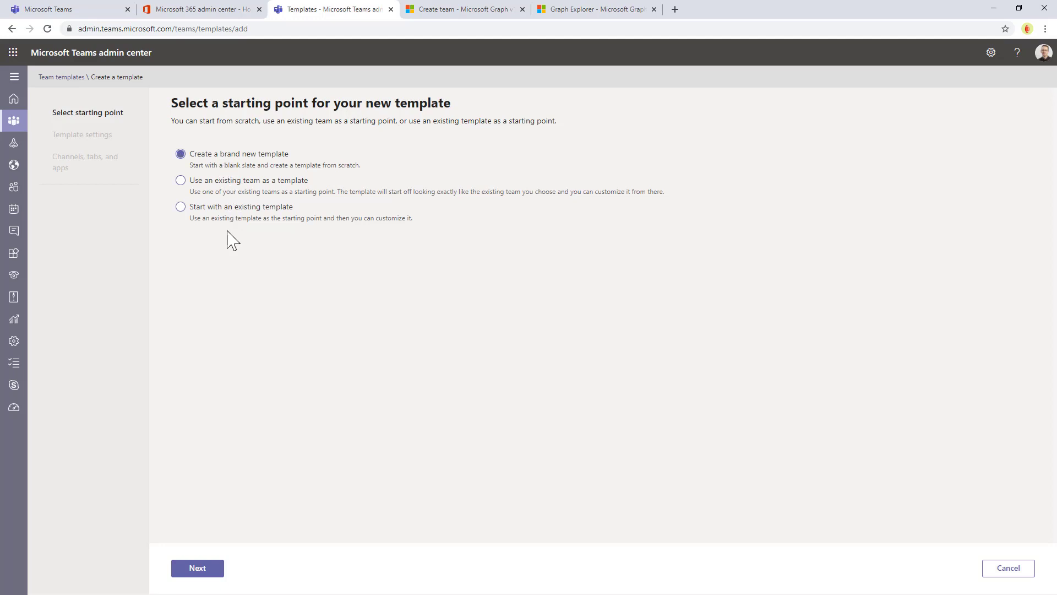
click(210, 573)
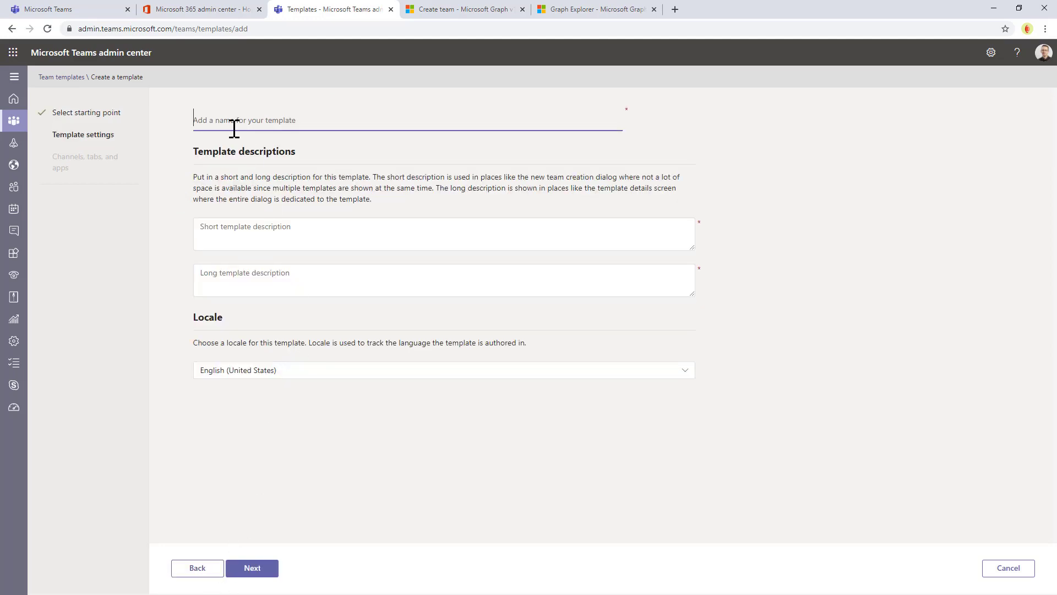
Name the template "PiaSys Tech Bites Demo".
text(PiaSysTech Bites)
key(Left)
key(Left)
key(Left)
key(Left)
key(Left)
key(Left)
key(Left)
key(Left)
key(Left)
key(Left)
key(ctrl+Right)
key(ctrl+Right)
text(Demo)
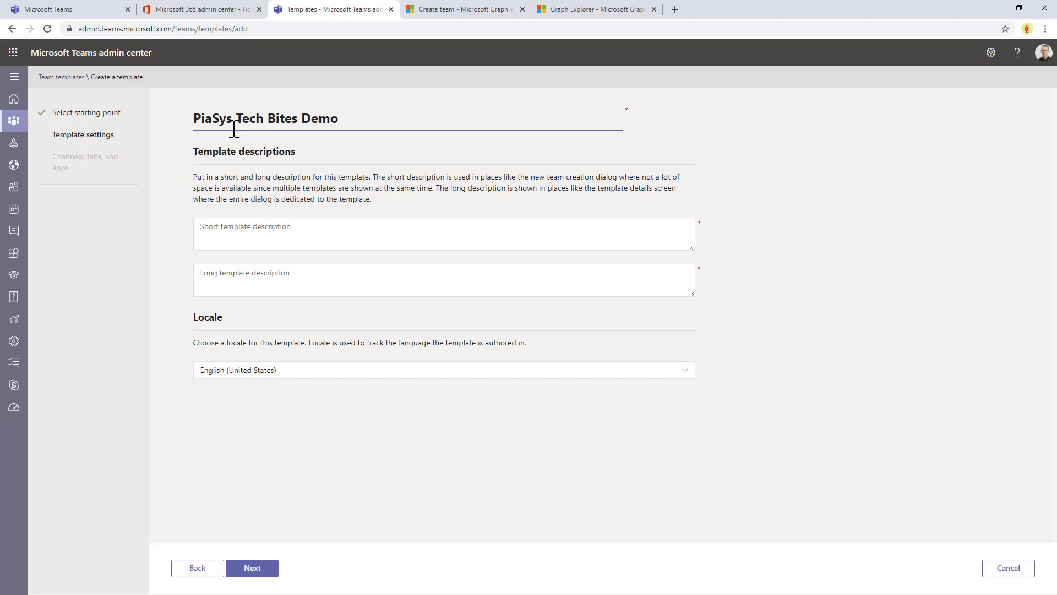
Copy the template name into both the short and long descriptions and proceed to the channels, tabs and apps settings.
key(ctrl+a)
key(ctrl+c)
click(242, 236)
key(ctrl+v)
click(259, 281)
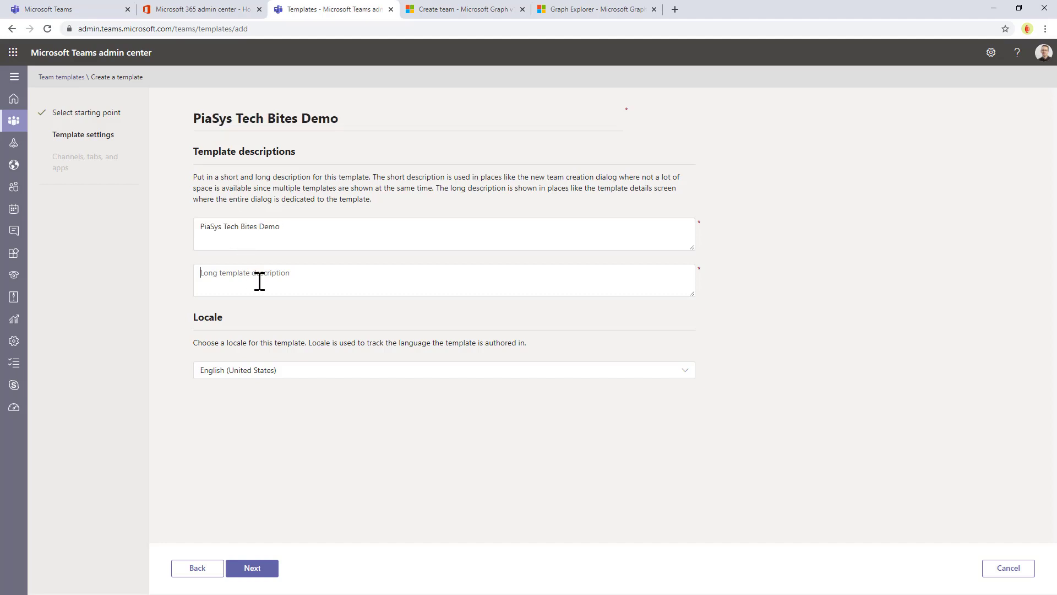
key(ctrl+v)
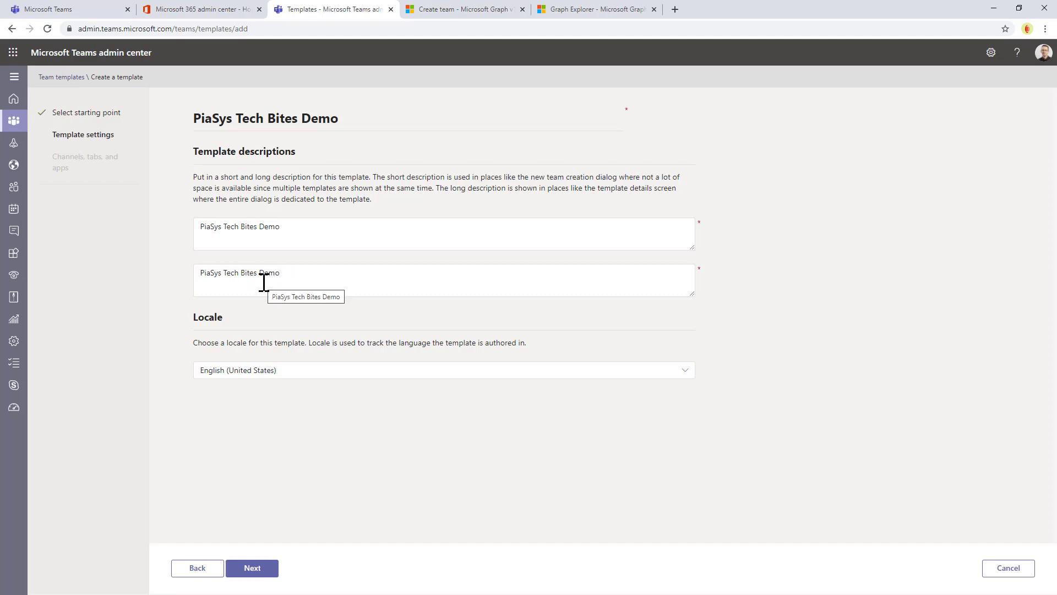
click(252, 568)
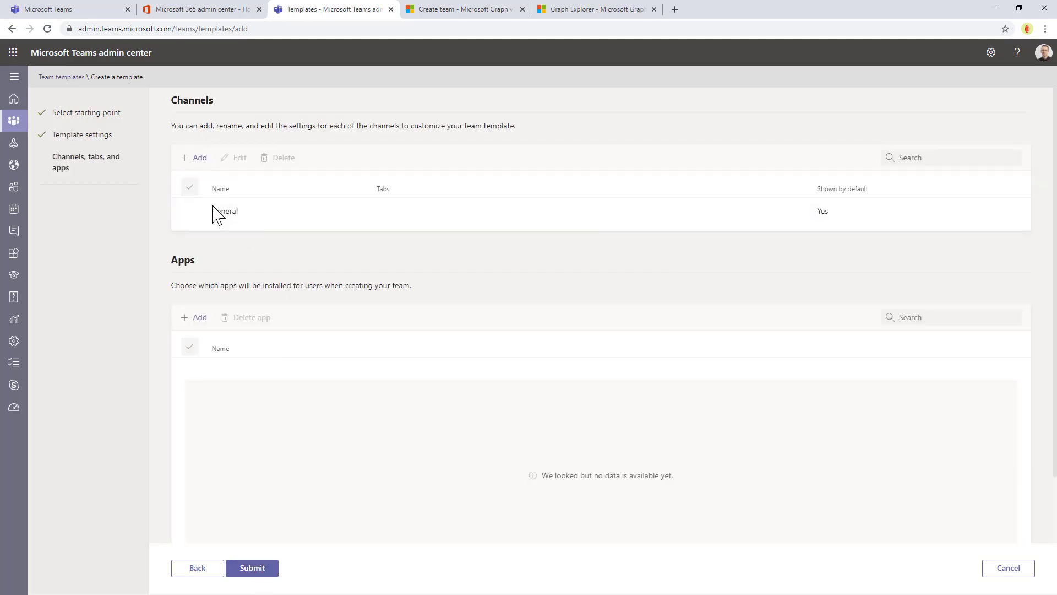
Add a channel named "Random Topics" to the template.
click(190, 211)
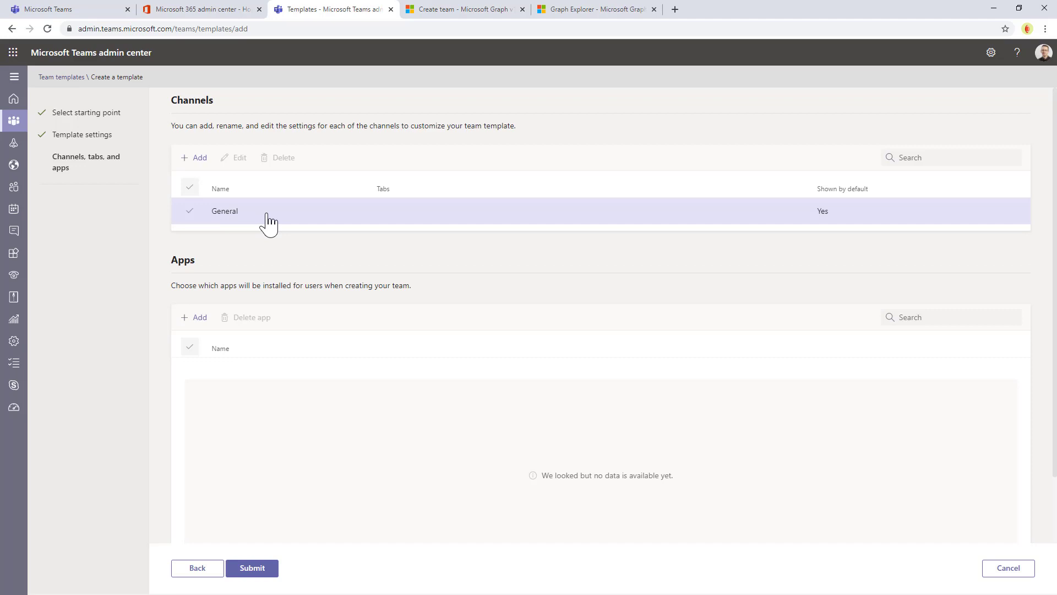
click(195, 158)
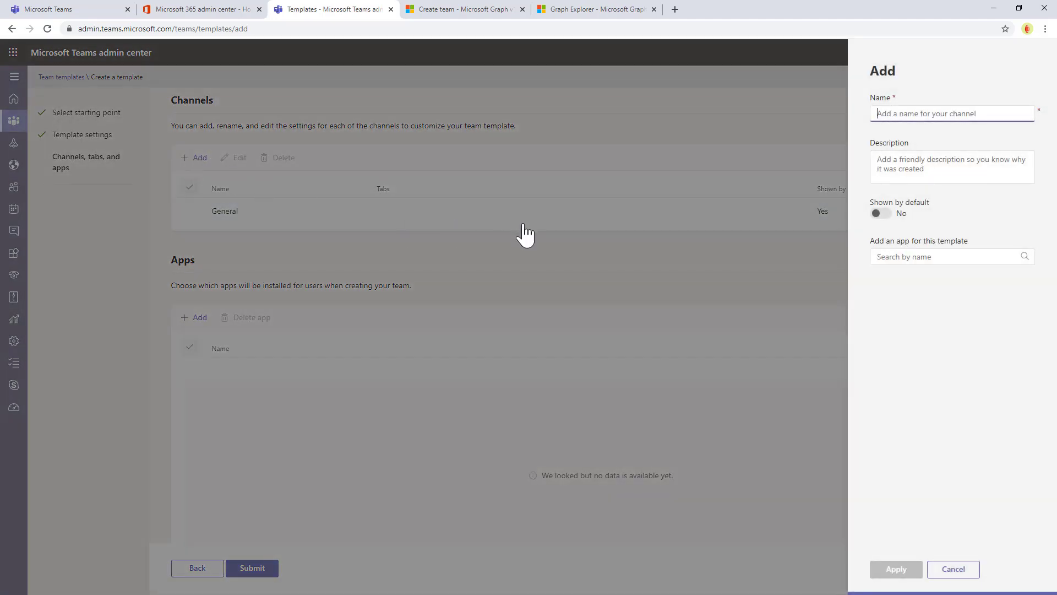
text(Random T)
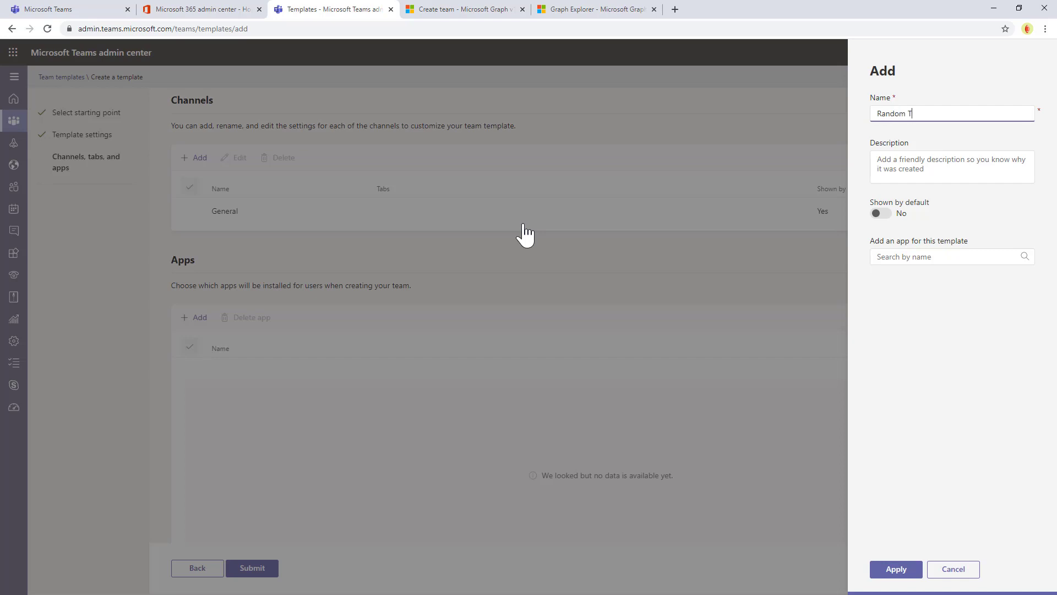
text(opics)
click(896, 569)
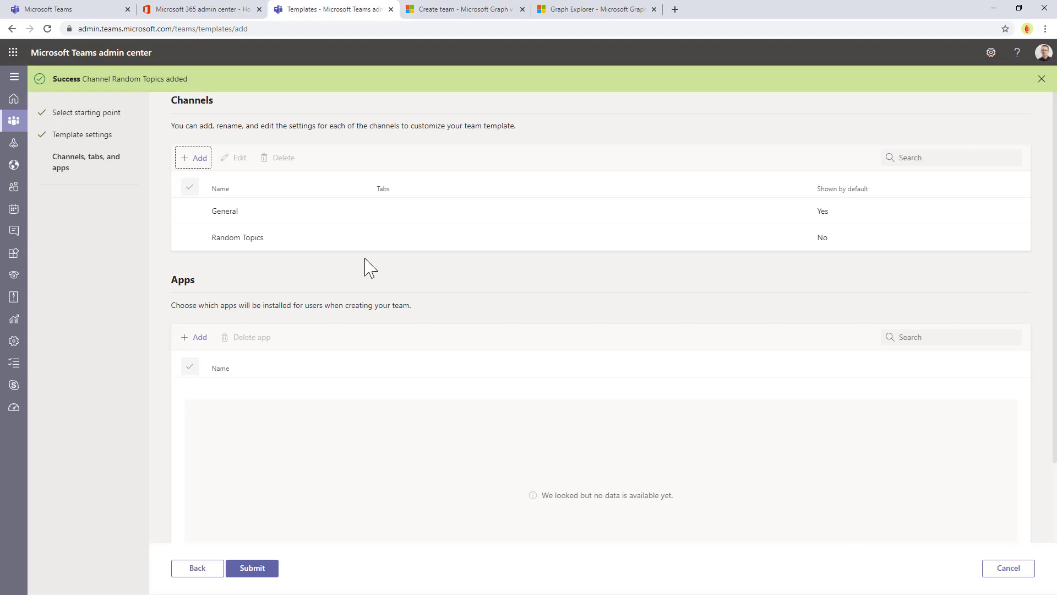
Add a channel named "Vacation Requests" to the template.
click(194, 158)
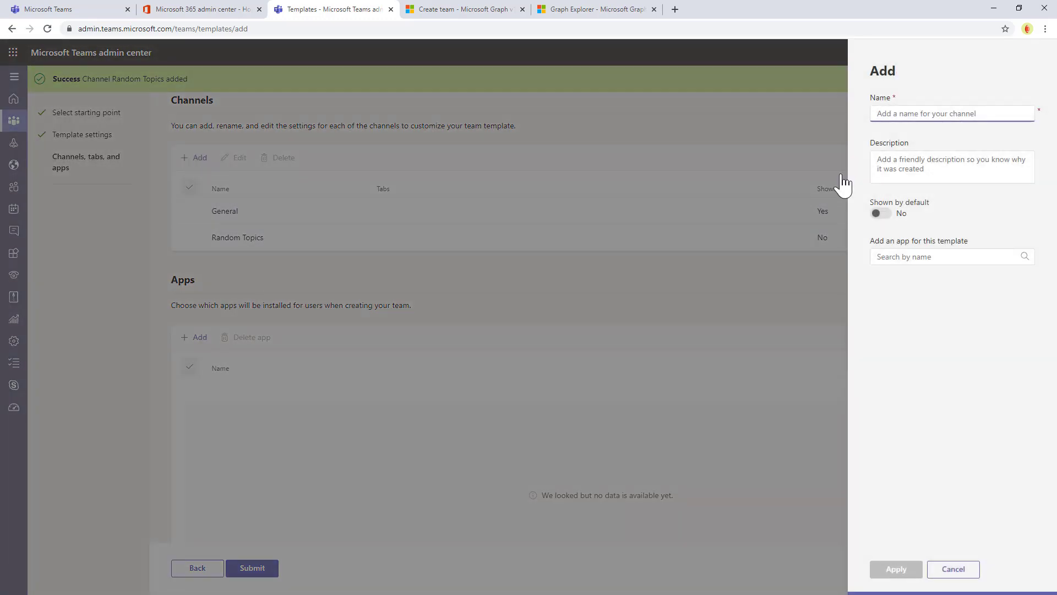
text(Vacation Requests)
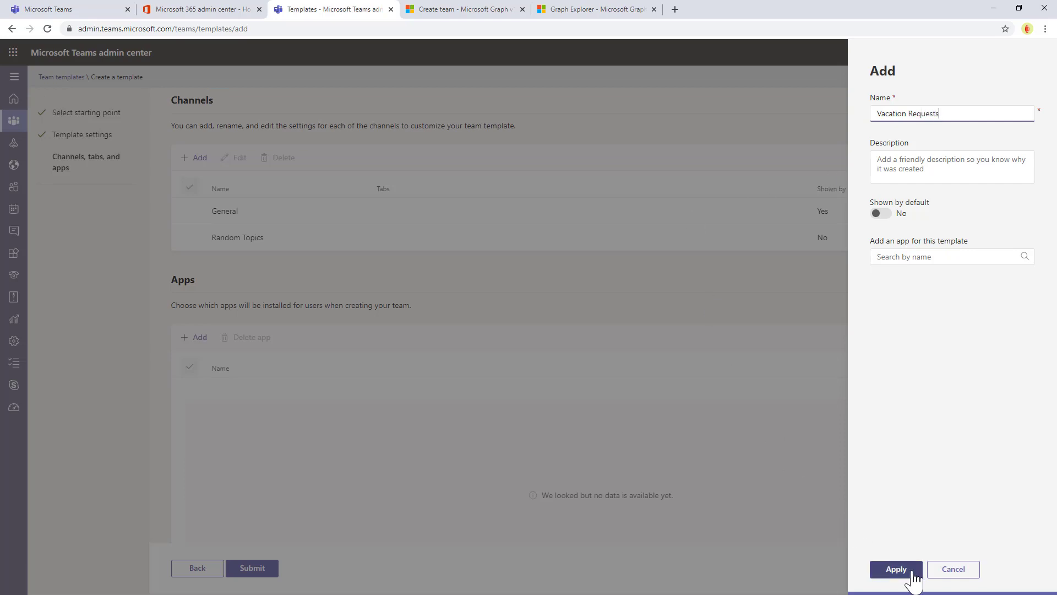
click(896, 569)
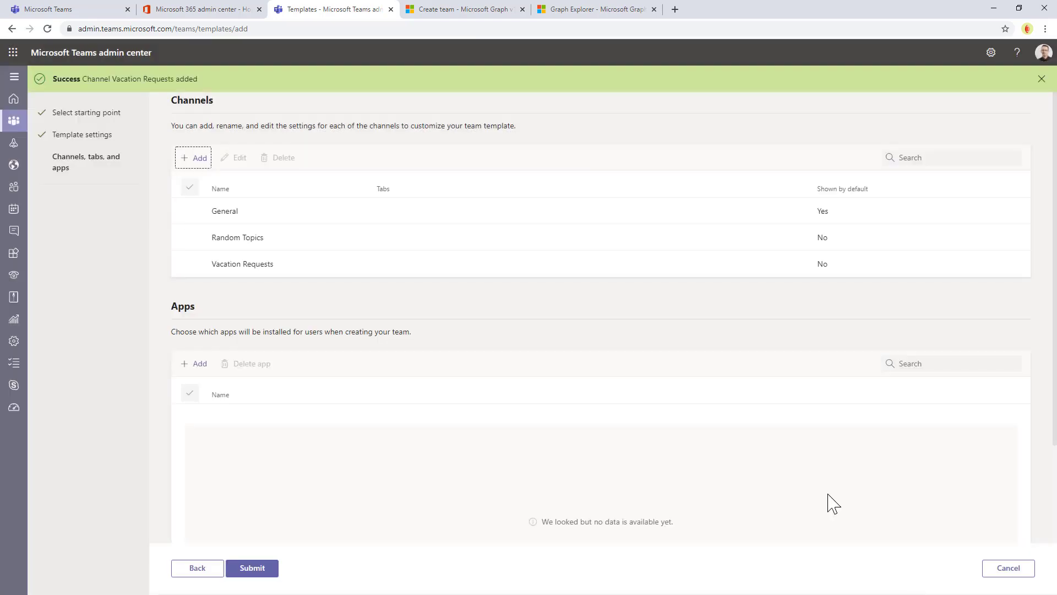
Add the Trello app to the template and submit the finished template.
click(194, 364)
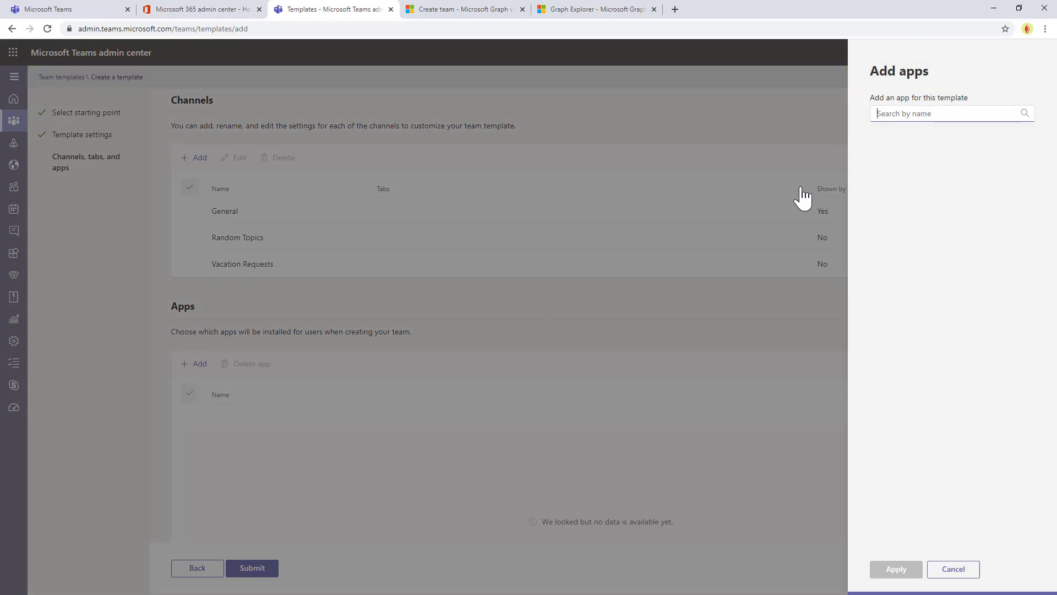
text(Trello)
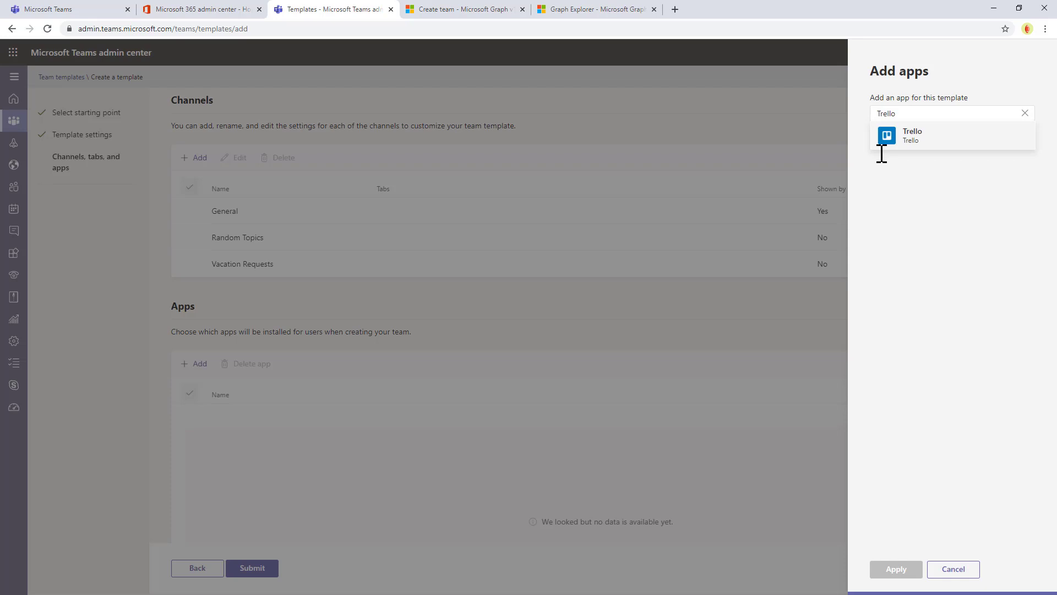
click(1016, 137)
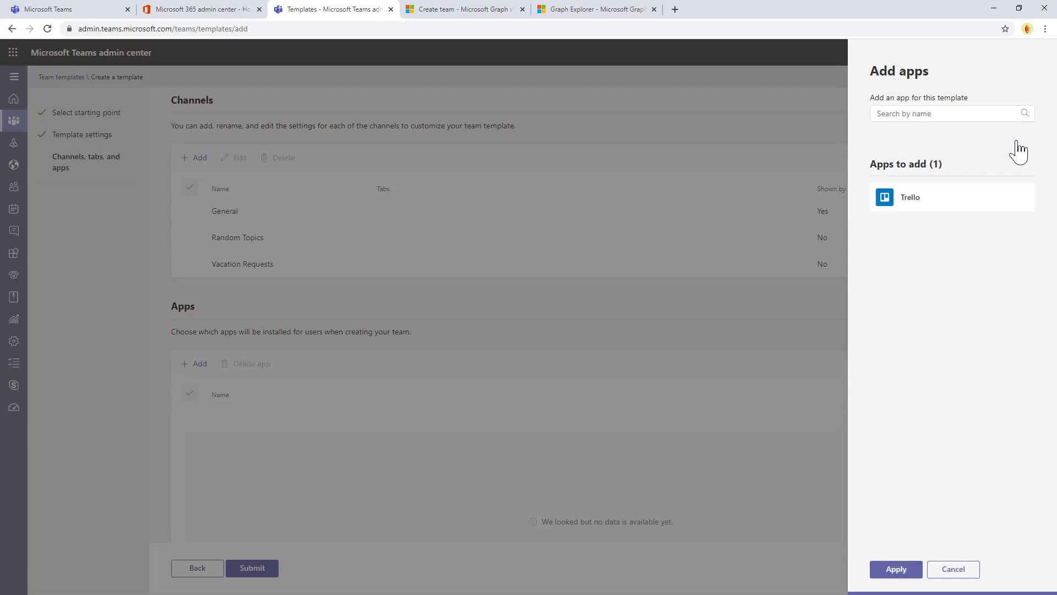
click(896, 573)
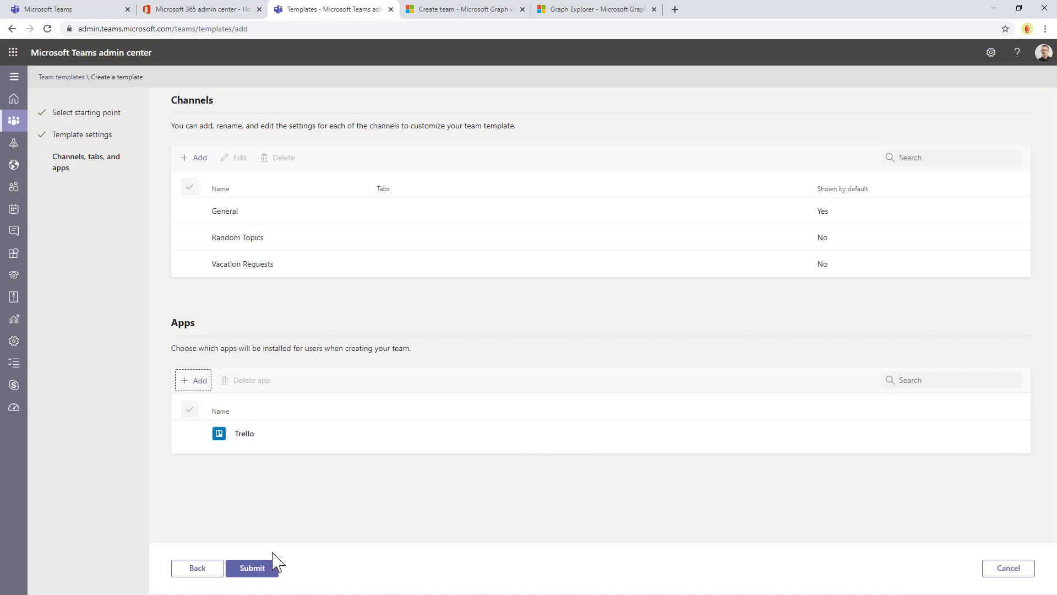
click(253, 569)
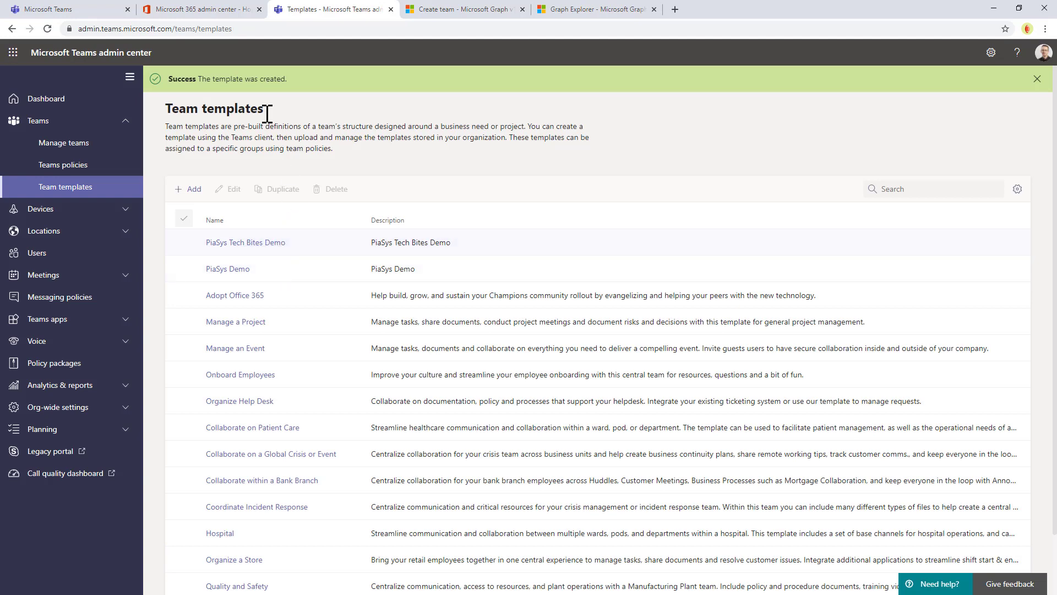
Switch to Microsoft Teams, refresh the team creation options and try to start a team from the PiaSys Tech Bites Demo template.
click(71, 10)
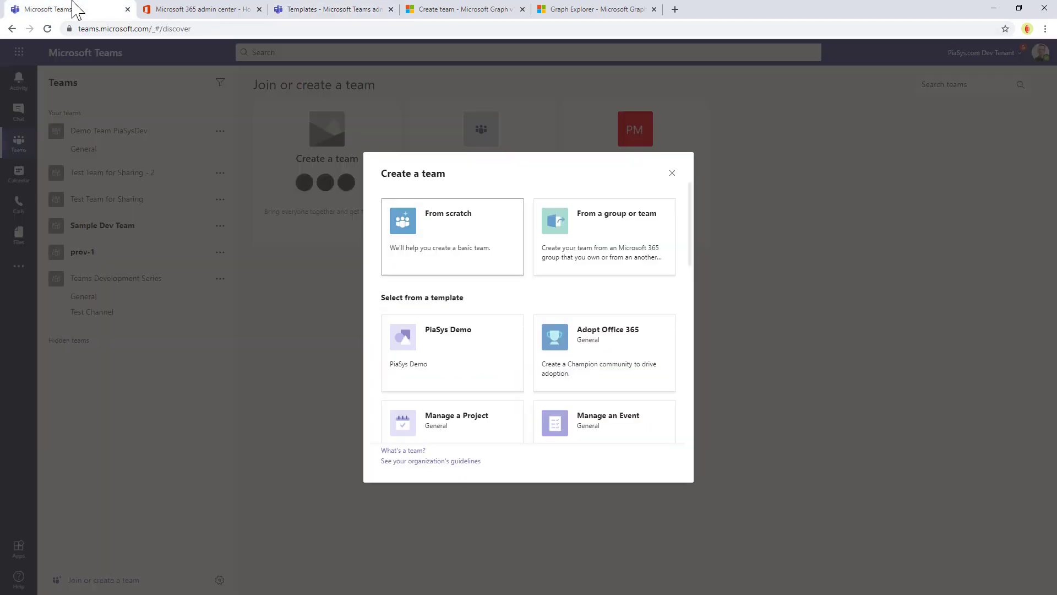
click(673, 173)
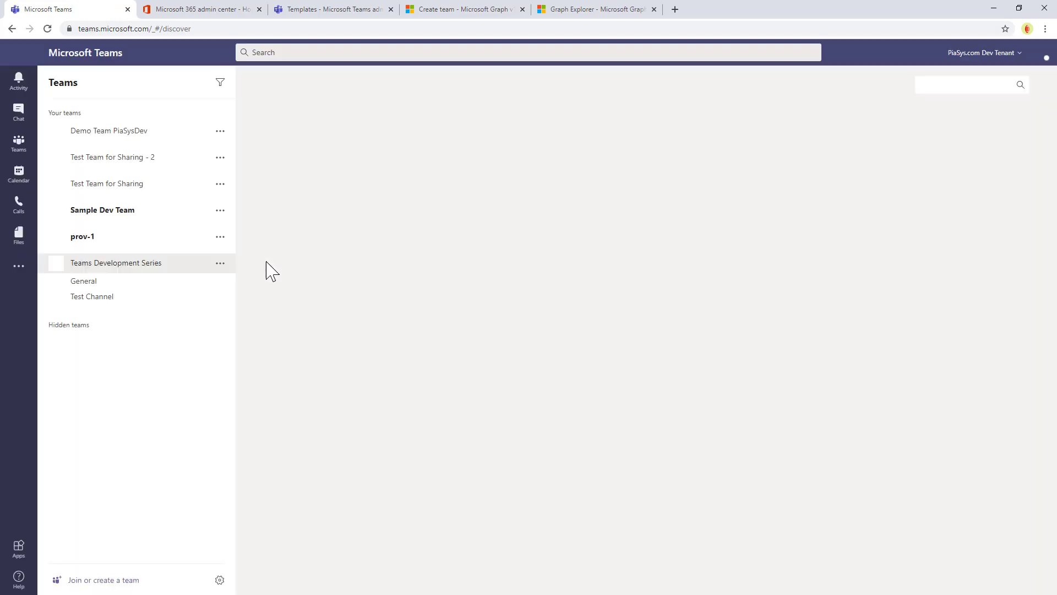
click(325, 228)
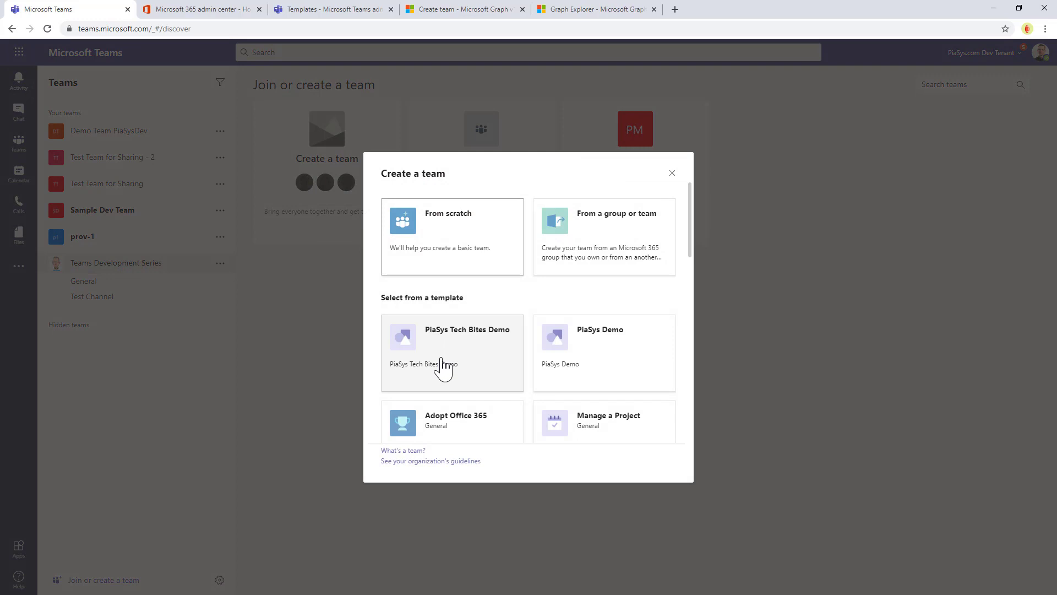
click(448, 357)
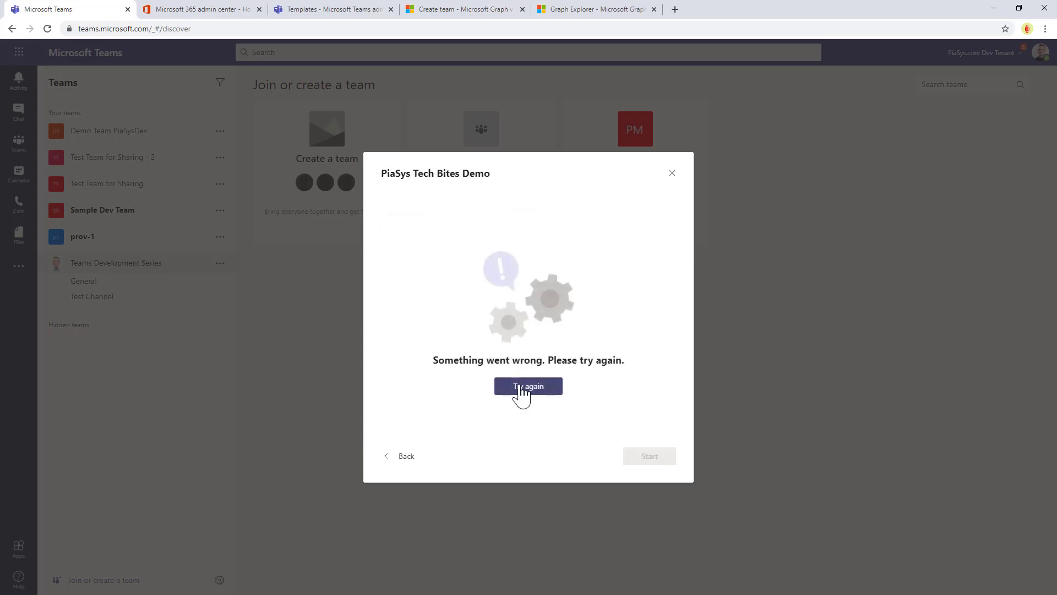
click(400, 458)
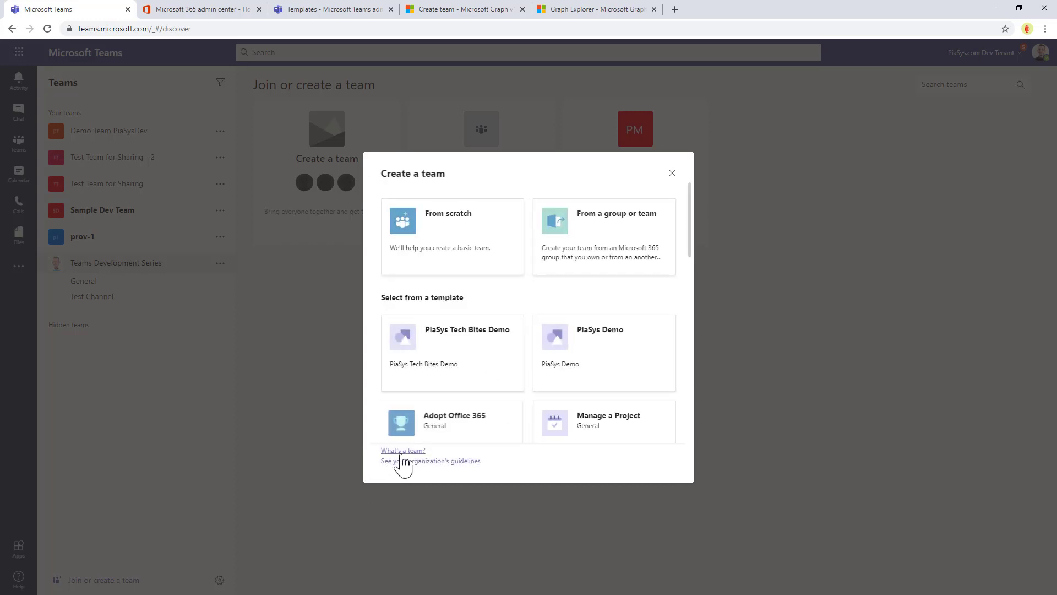
Create a public team named "My Custom team" from the PiaSys Demo template.
click(608, 360)
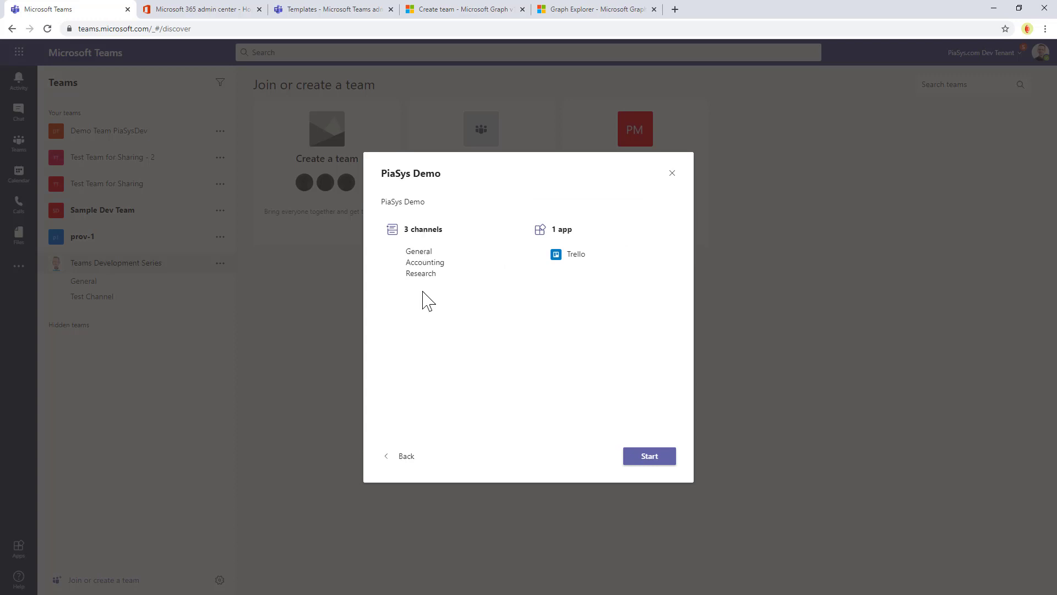
click(649, 462)
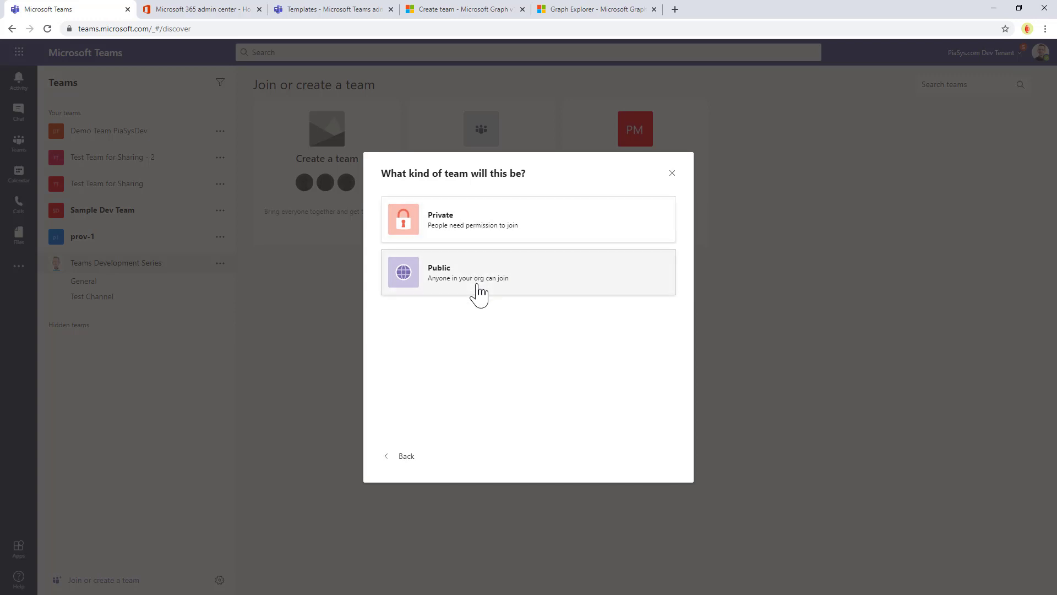
click(472, 285)
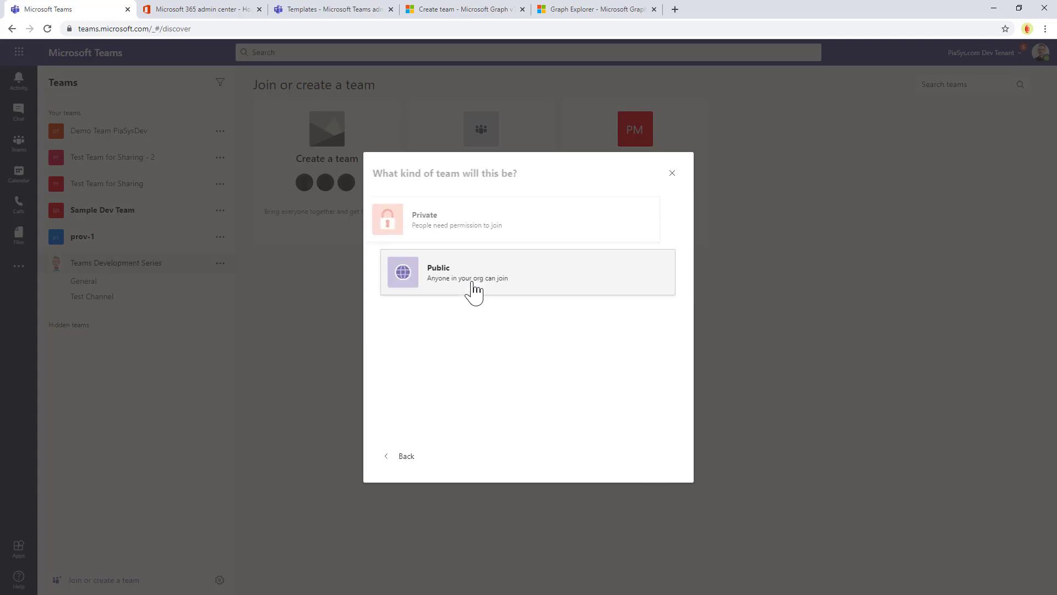
text(My Custom temp)
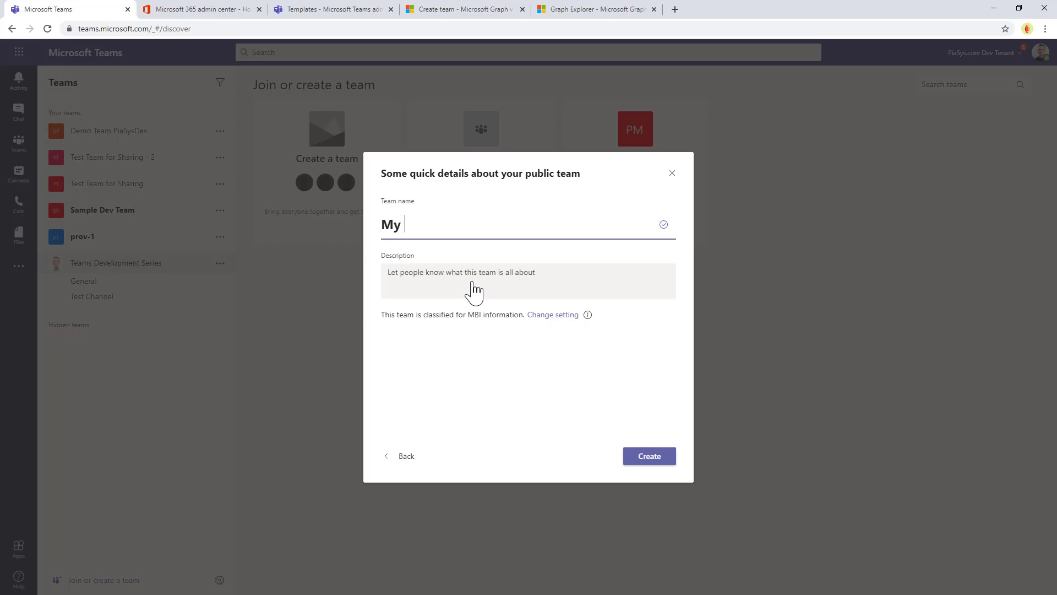
key(BackSpace)
key(BackSpace)
text(aam)
click(652, 462)
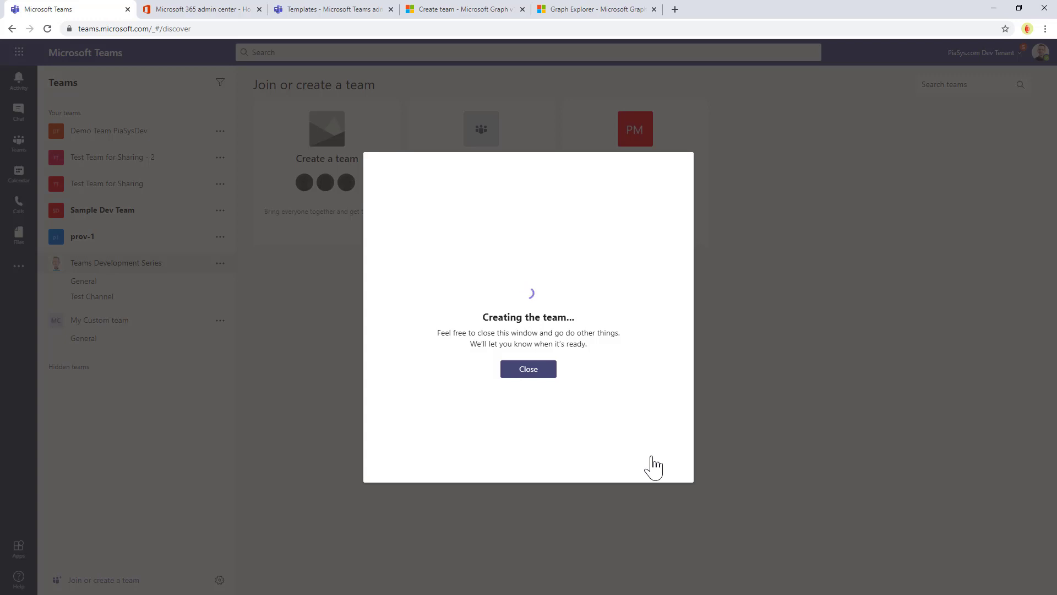
Close the team creation progress message and find the delegated permissions example in the Microsoft Graph Create team documentation.
click(530, 371)
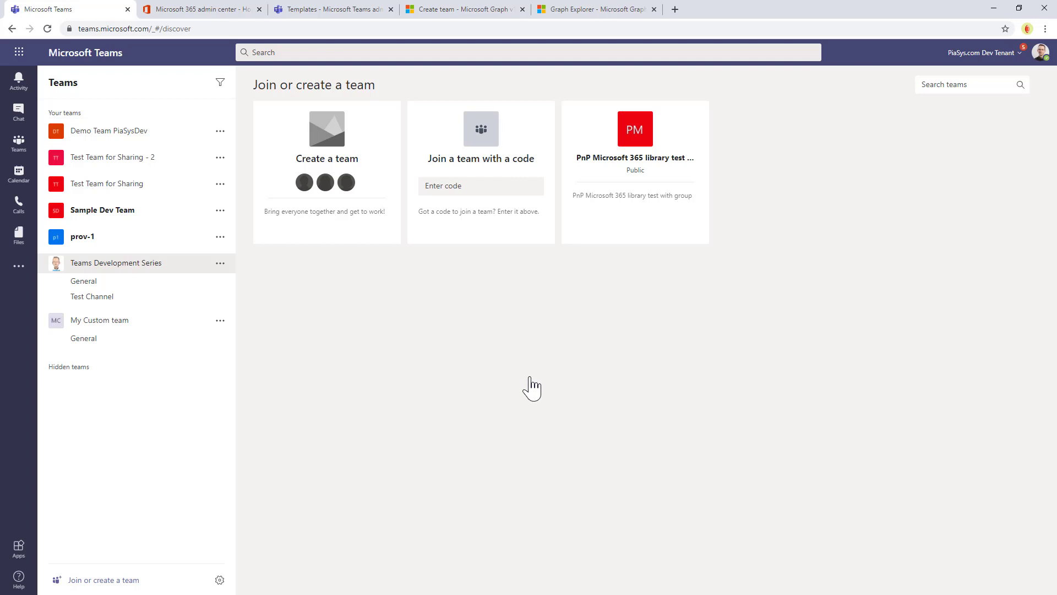
click(473, 12)
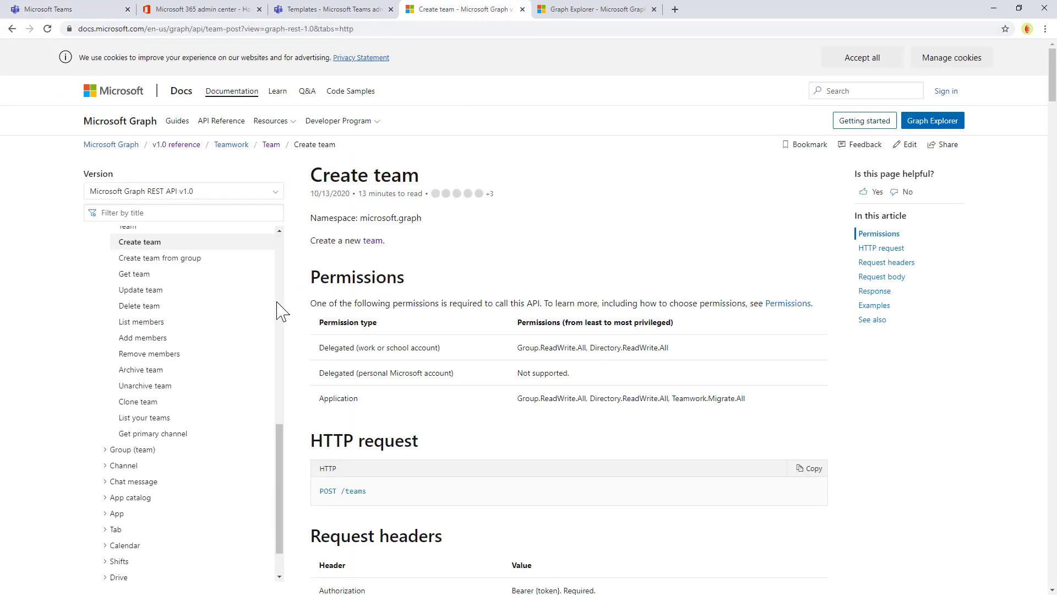
scroll(184, 302, up, 3)
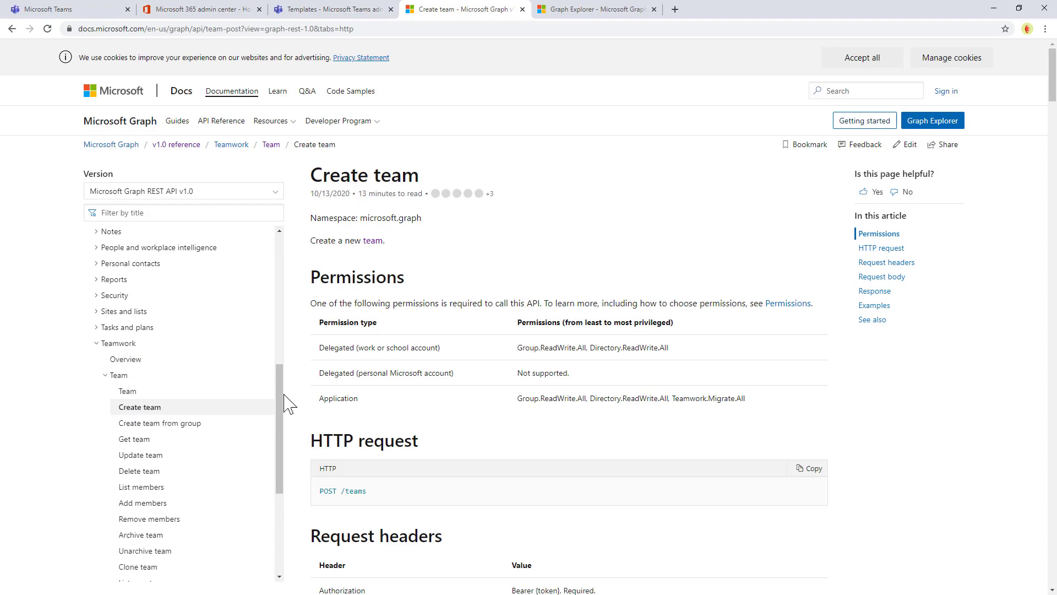
scroll(421, 360, down, 5)
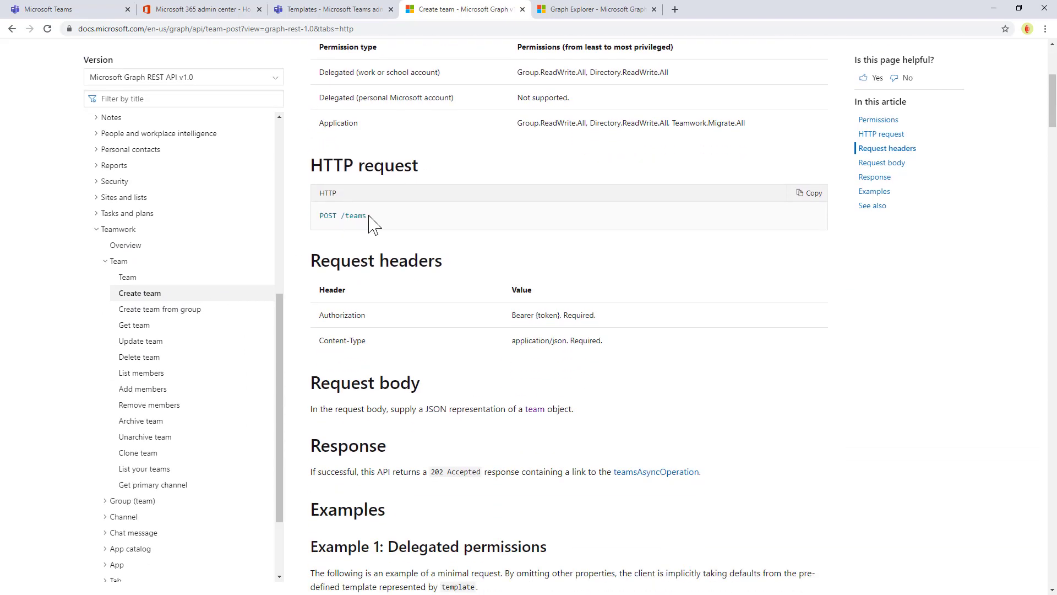
scroll(381, 257, down, 1)
scroll(380, 258, down, 7)
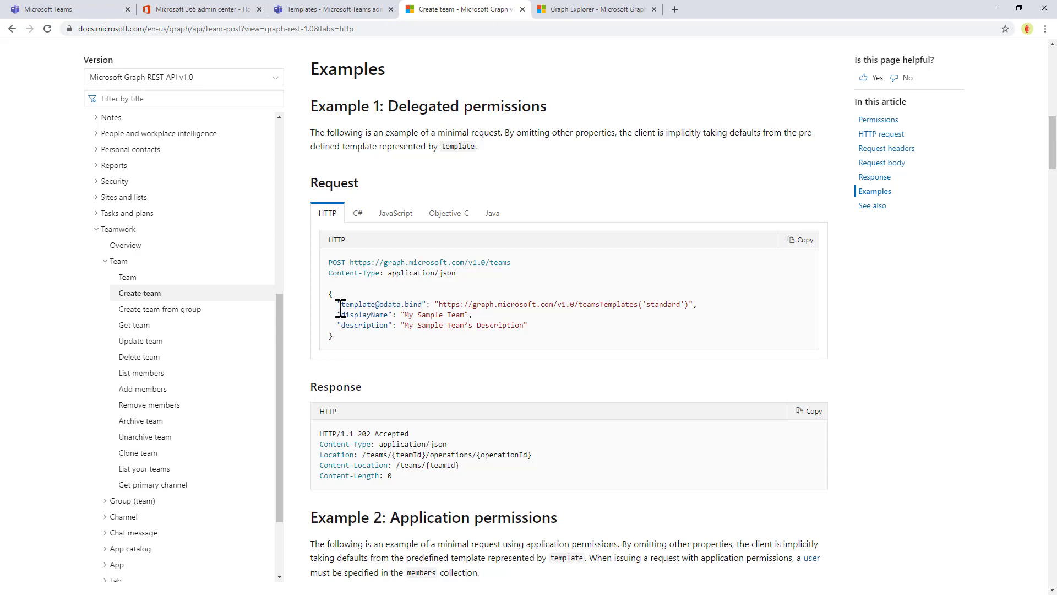
drag(337, 304, 704, 304)
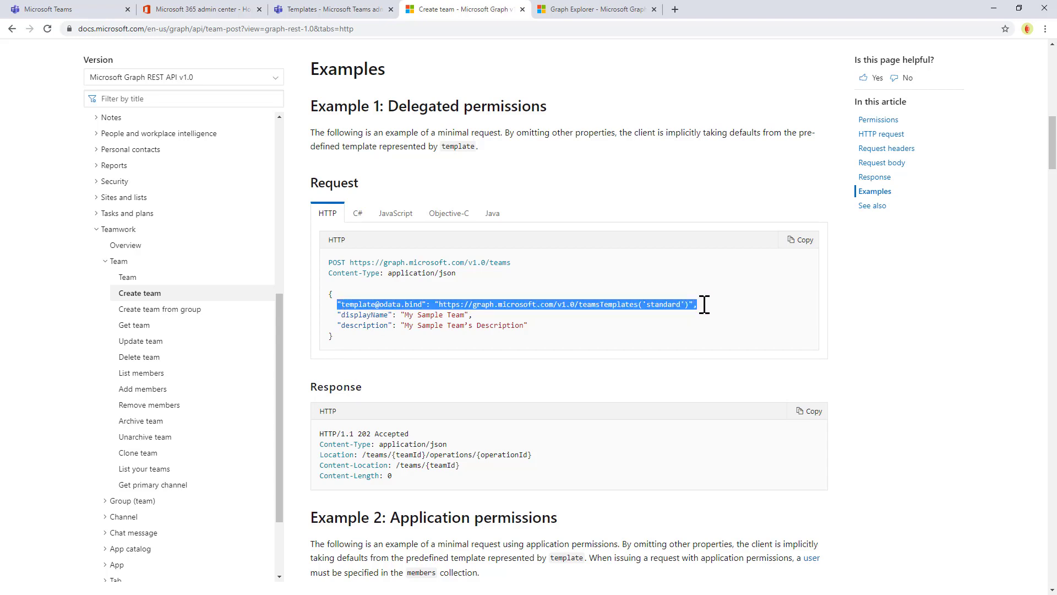
click(665, 305)
double_click(665, 305)
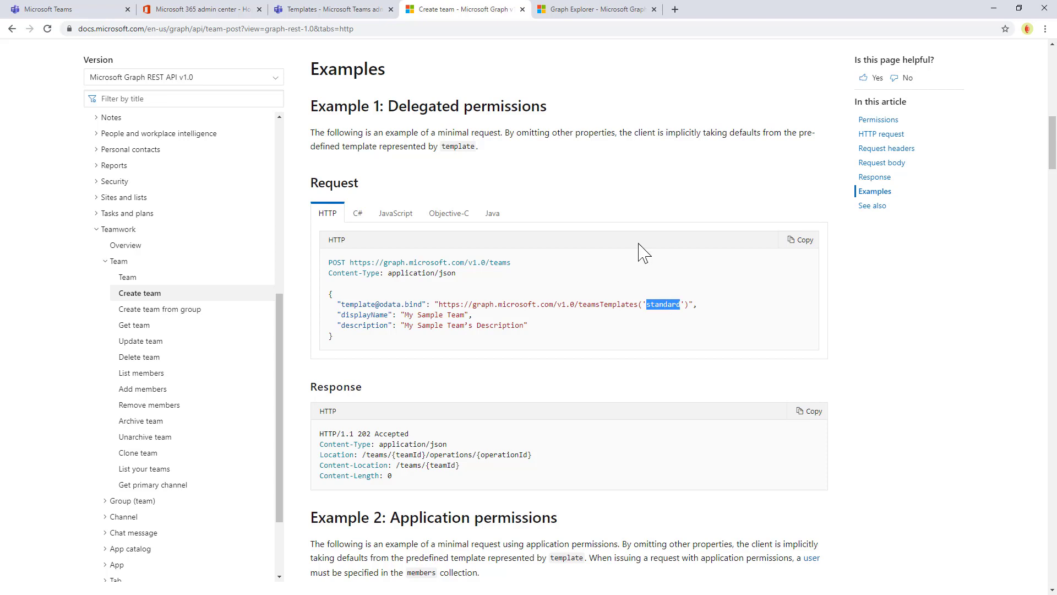
click(585, 7)
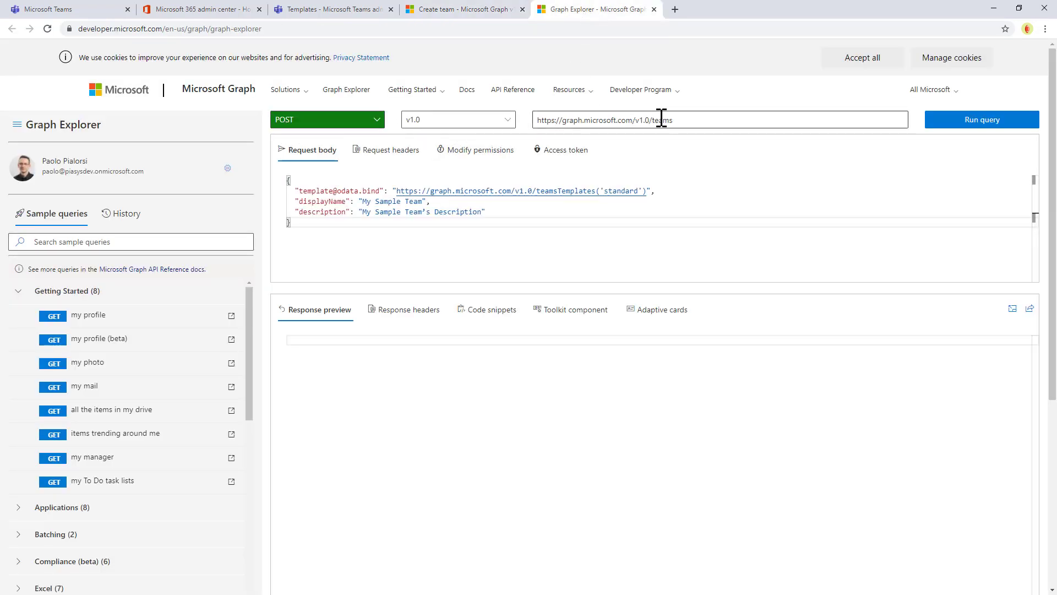
drag(372, 183, 544, 225)
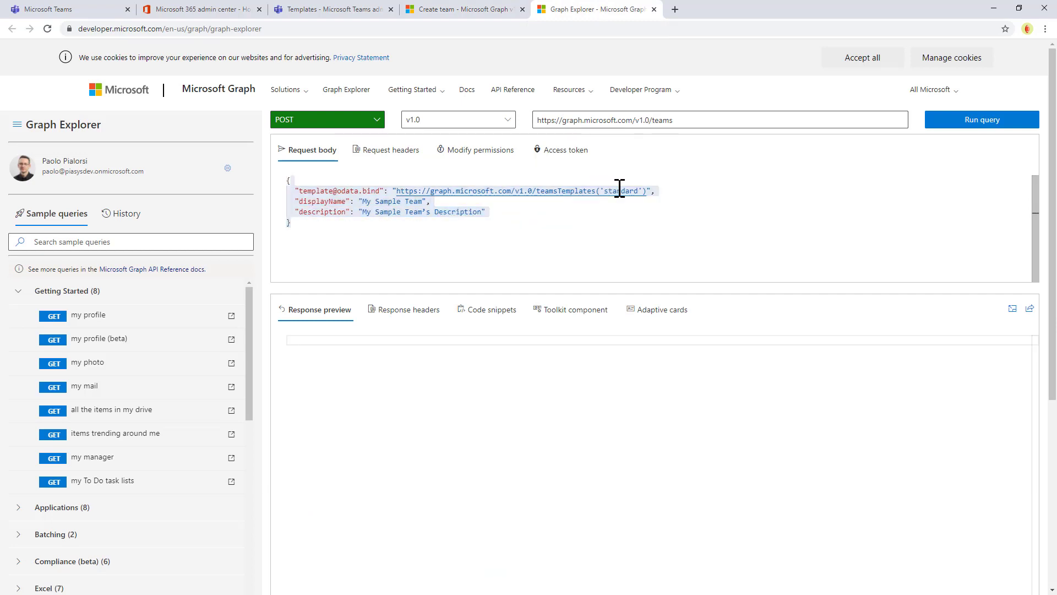
Switch to the Teams admin center and examine the template ID of the Adopt Office 365 template.
click(308, 10)
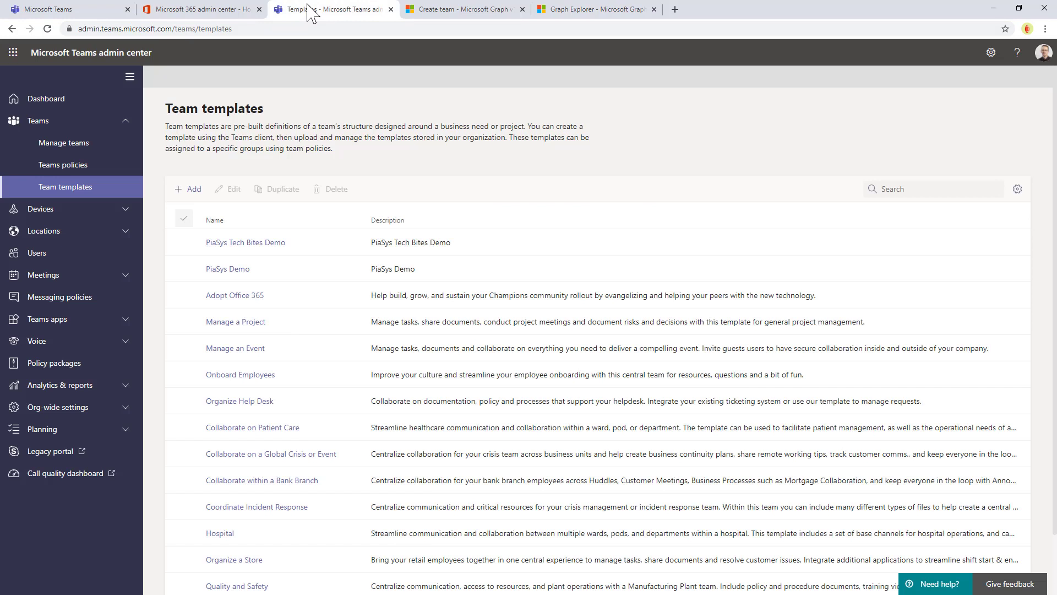
click(309, 347)
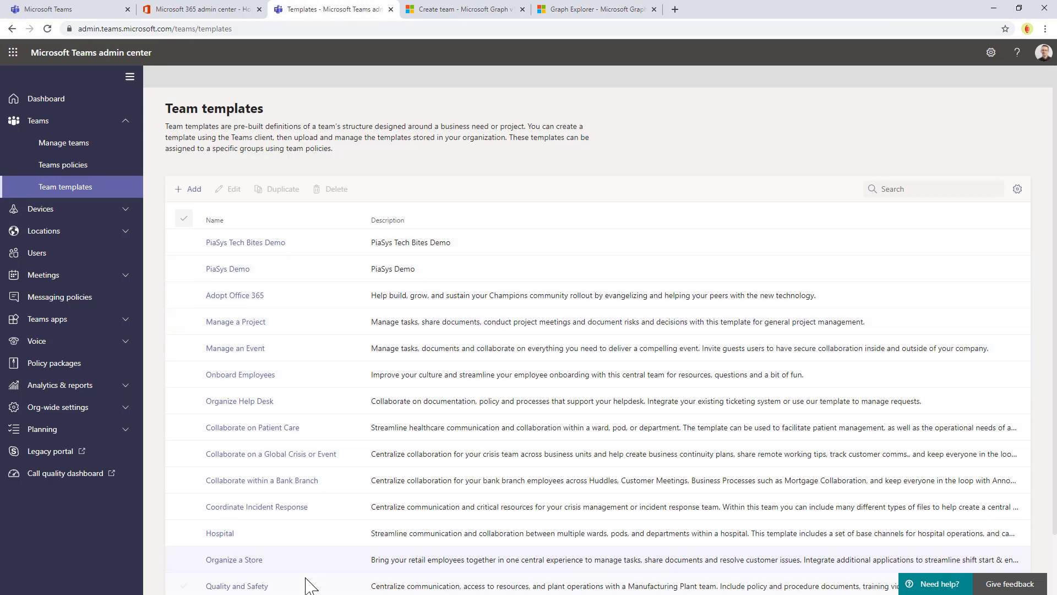
click(242, 300)
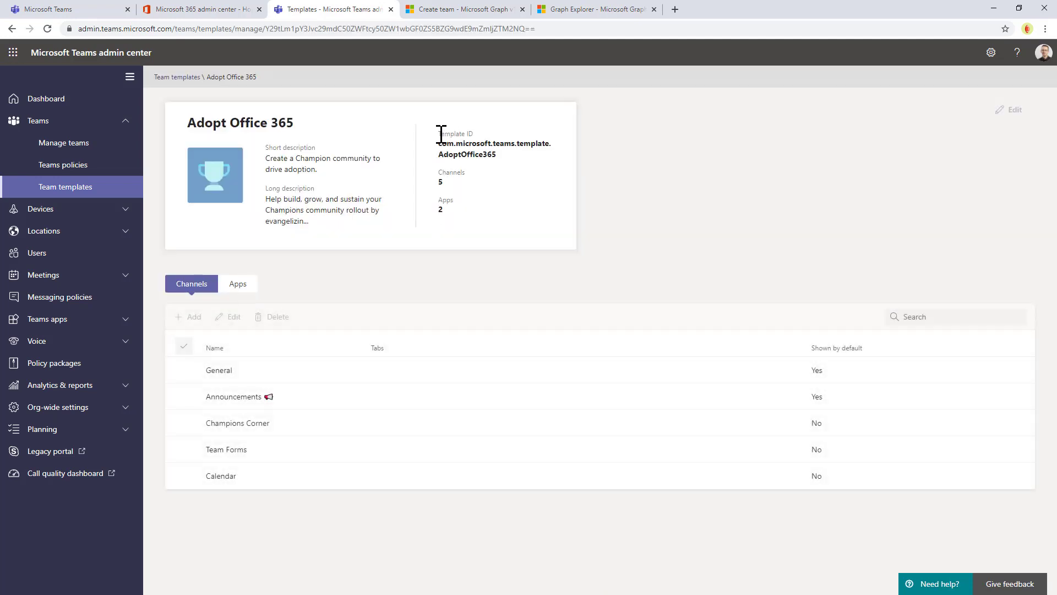
drag(439, 135, 503, 159)
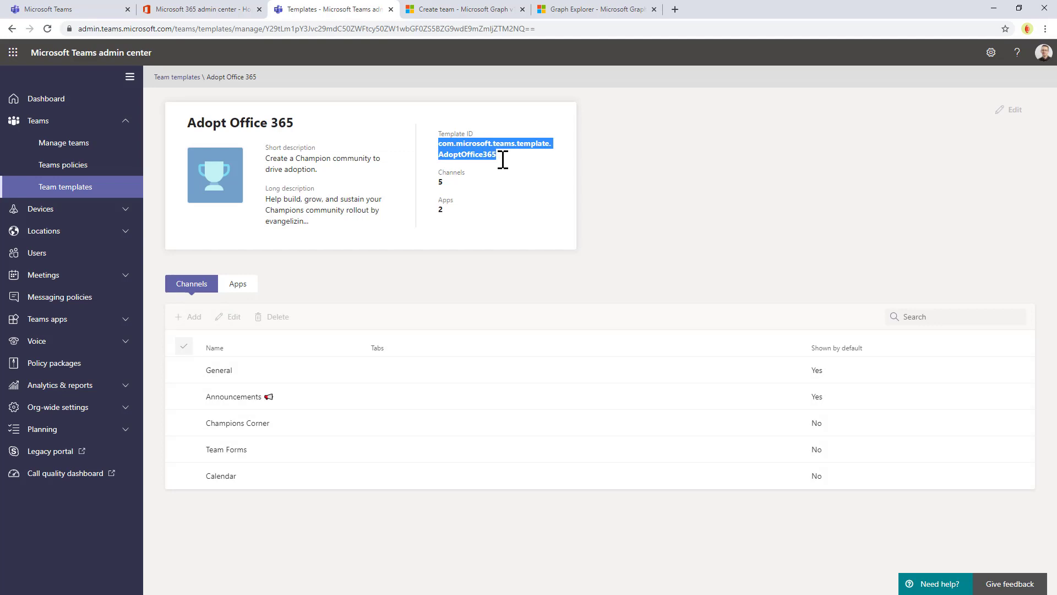
Return to the team templates list, open the PiaSys Demo template and copy its template ID.
click(187, 77)
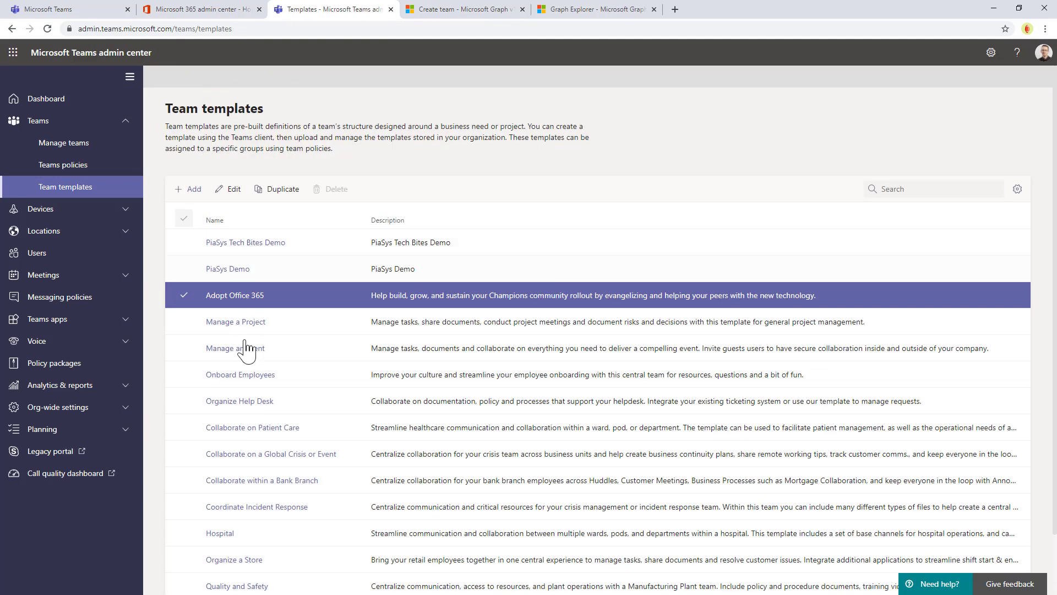
click(231, 270)
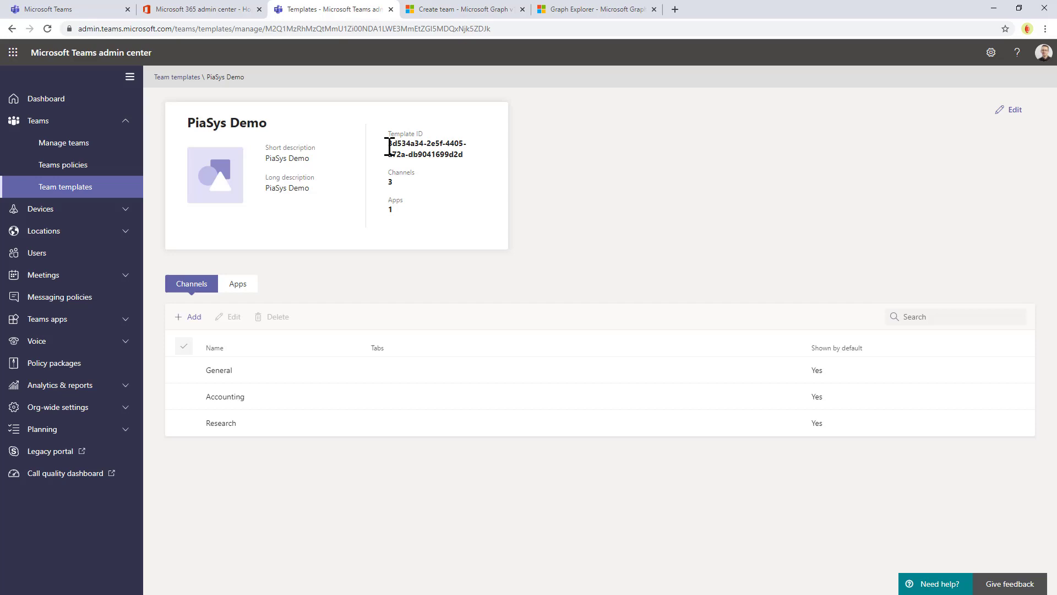
drag(390, 146, 470, 163)
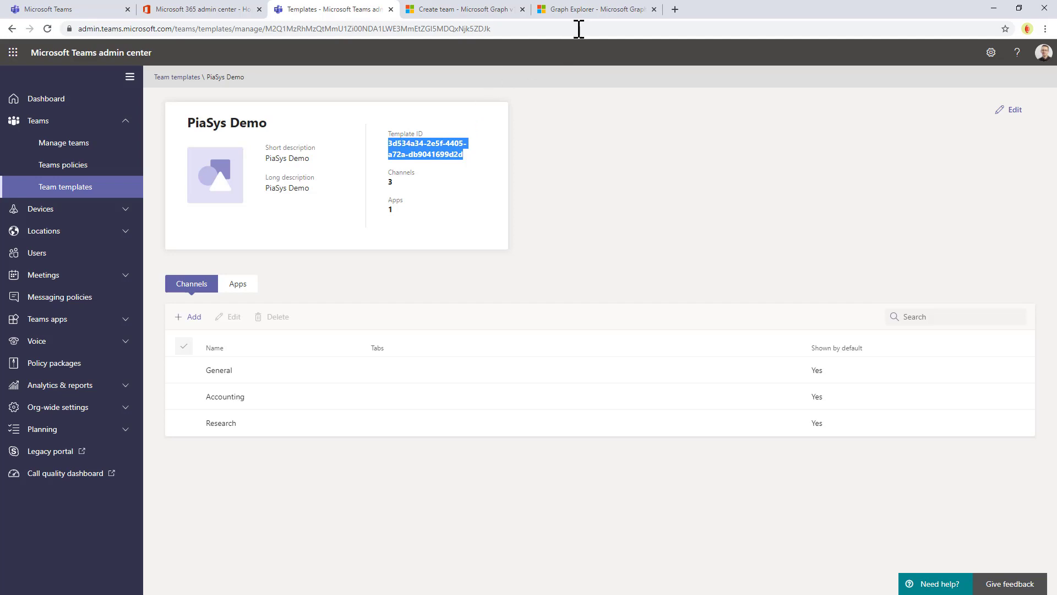
In Graph Explorer, replace 'standard' in the request body's template reference with the template ID 3d534a34-2e5f-4405-a72a-db9041699d2d.
click(585, 11)
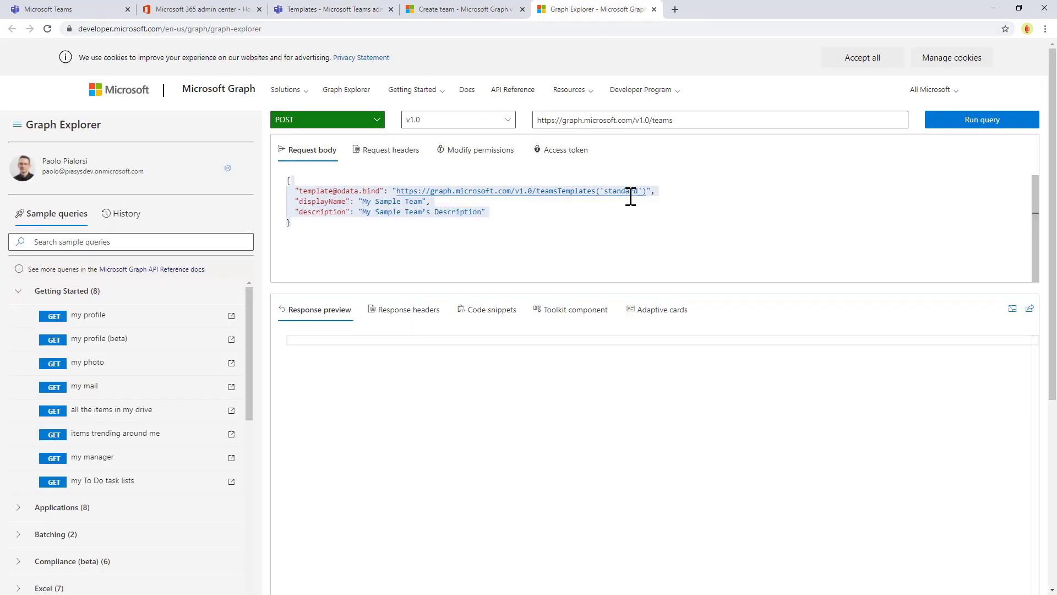
click(571, 203)
click(625, 193)
key(End)
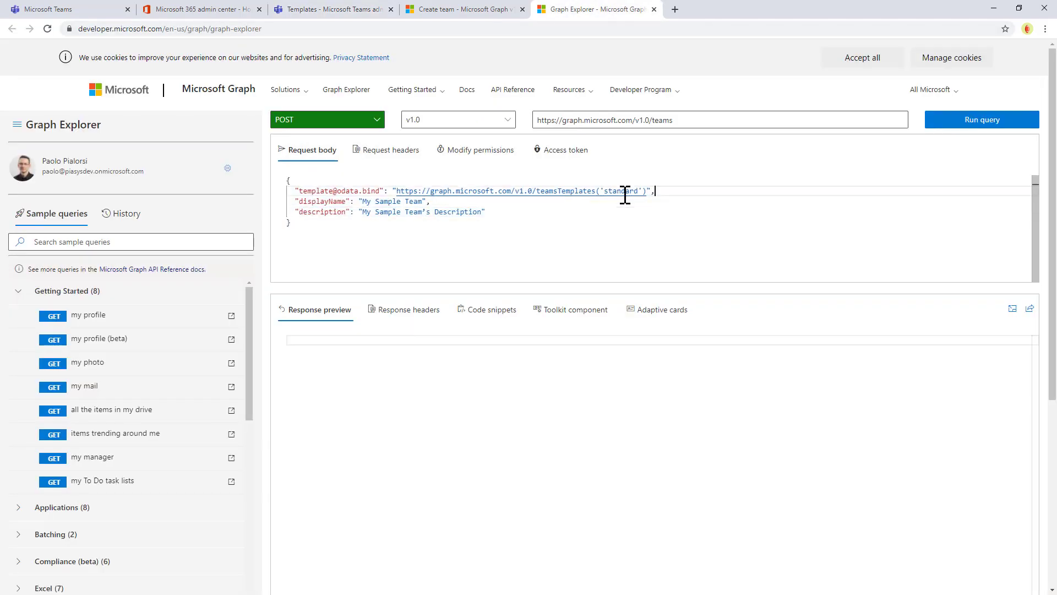
text(3d534d34-2e5f-4405-a72a-db9041699d2d)
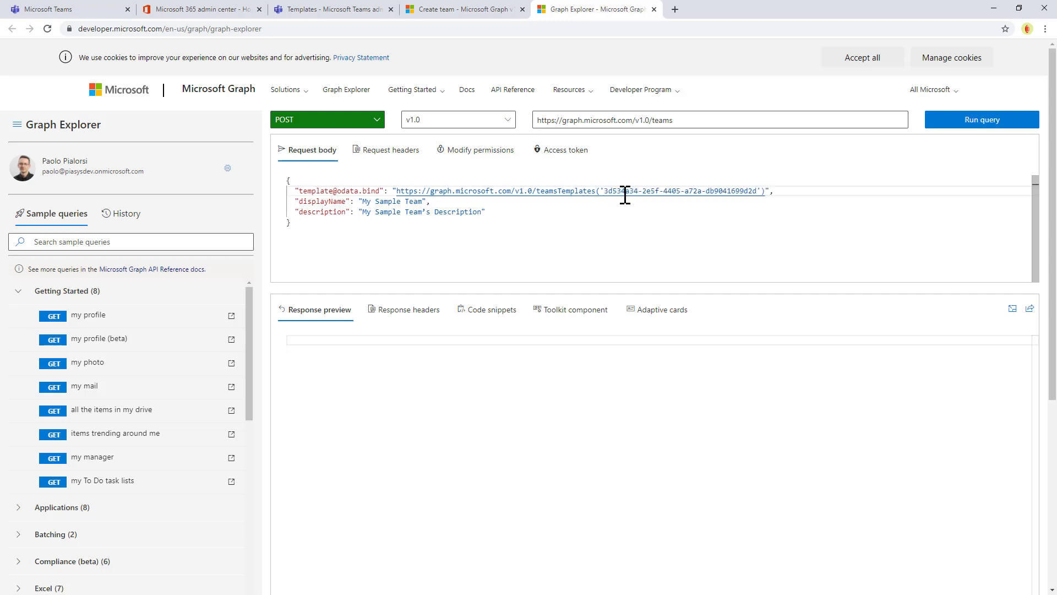
Change the displayName in the request body to "My Tech Bites Team" and run the POST query.
click(384, 196)
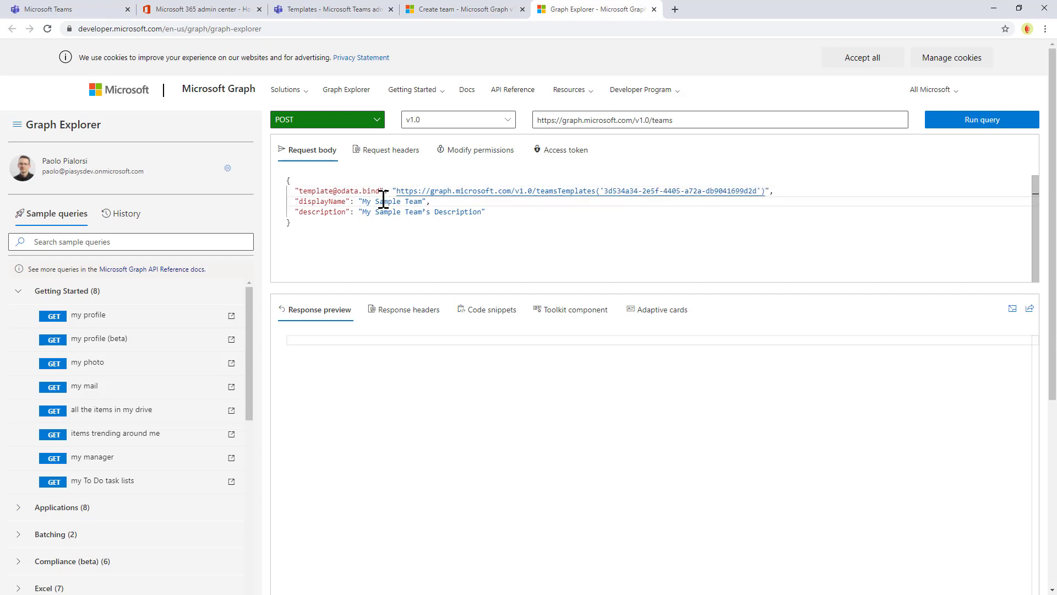
double_click(384, 197)
text(Tech Bites)
key(Down)
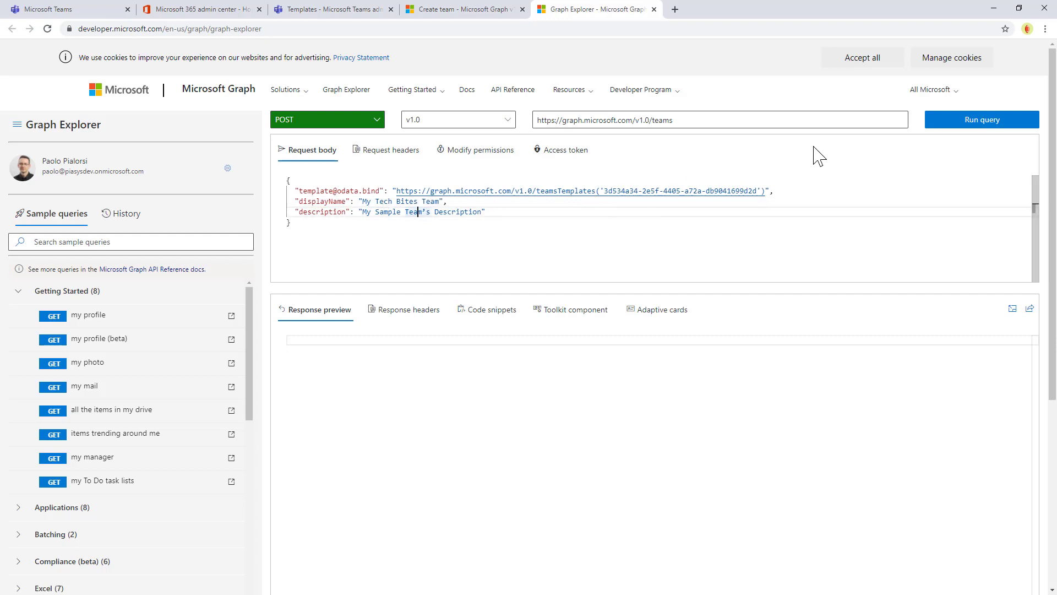
click(962, 127)
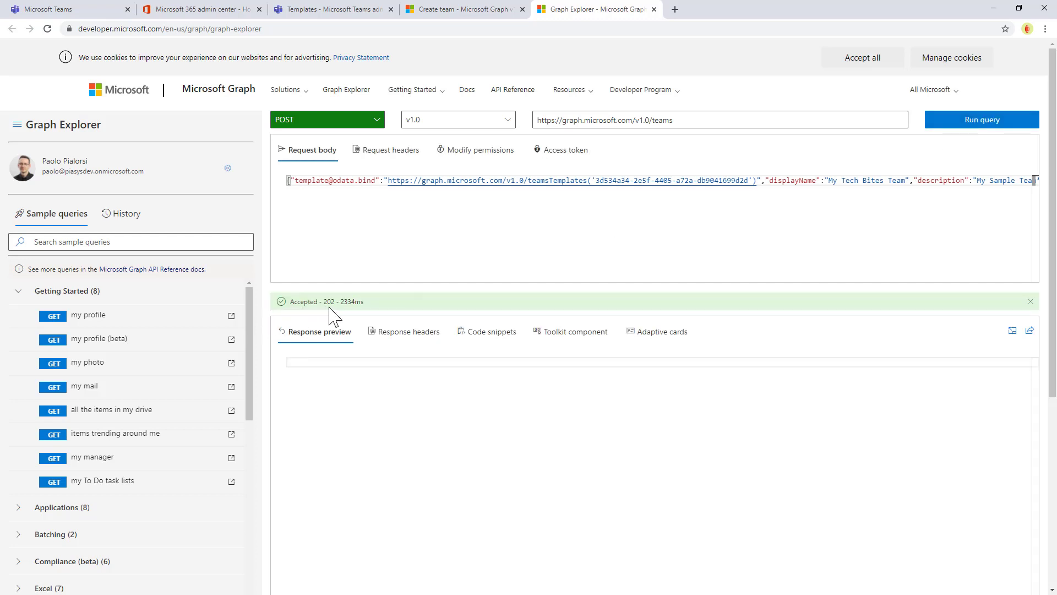
Switch to Microsoft Teams and check the team list for My Tech Bites Team.
click(311, 13)
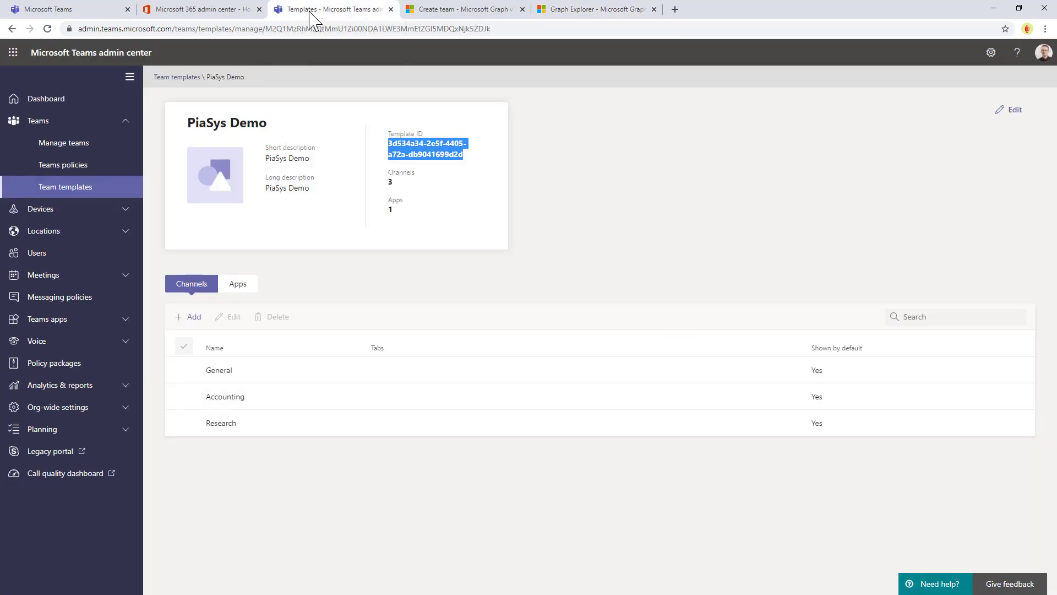
click(74, 9)
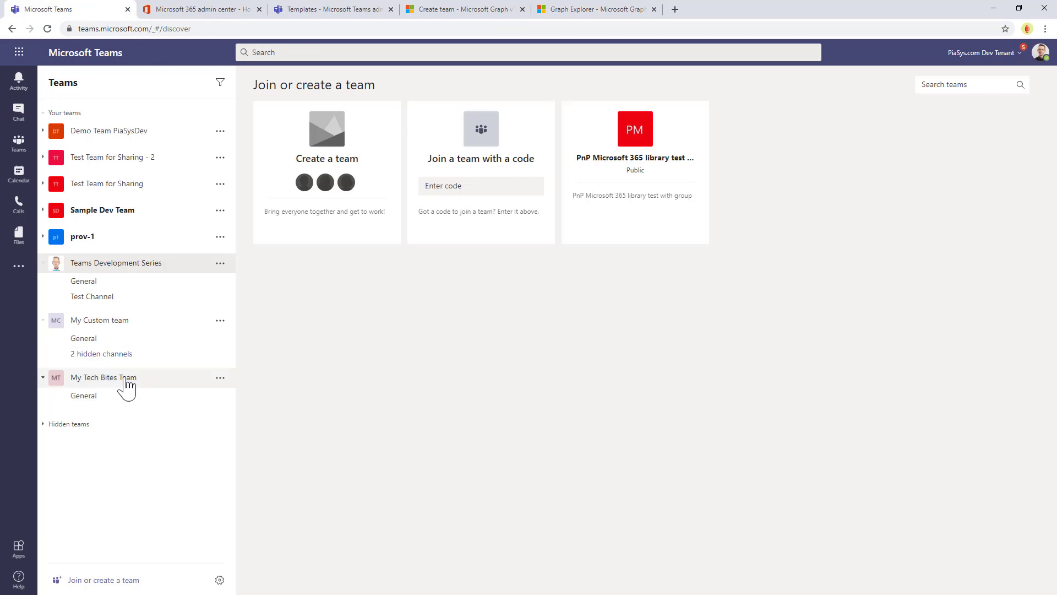